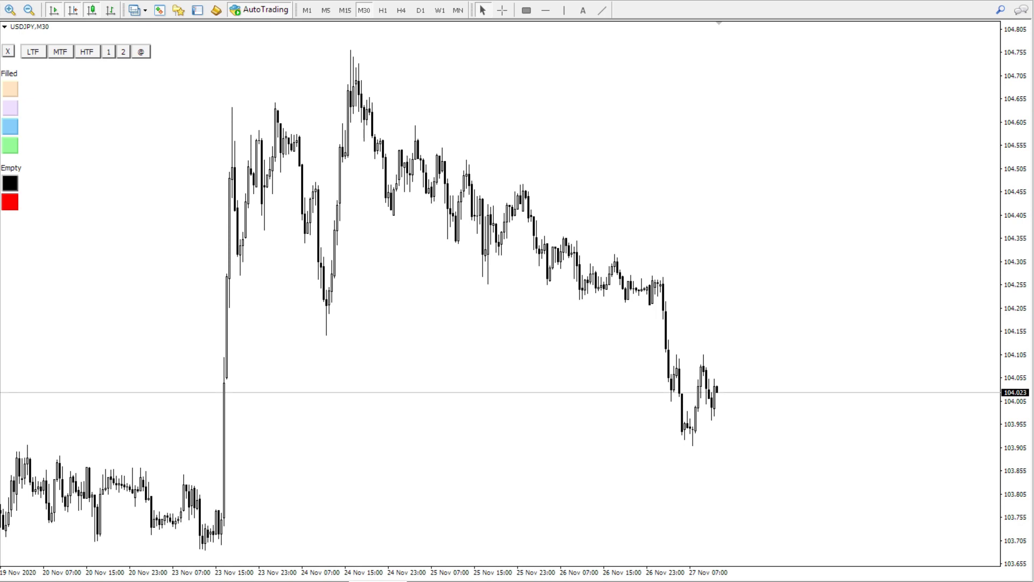
Draw a rectangle about 6.8 pips high over the 24 November price peak and extend it past the latest candle.
{"action": "left_click", "coordinate": [526, 10]}
{"action": "left_click_drag", "start_coordinate": [339, 45], "coordinate": [469, 76]}
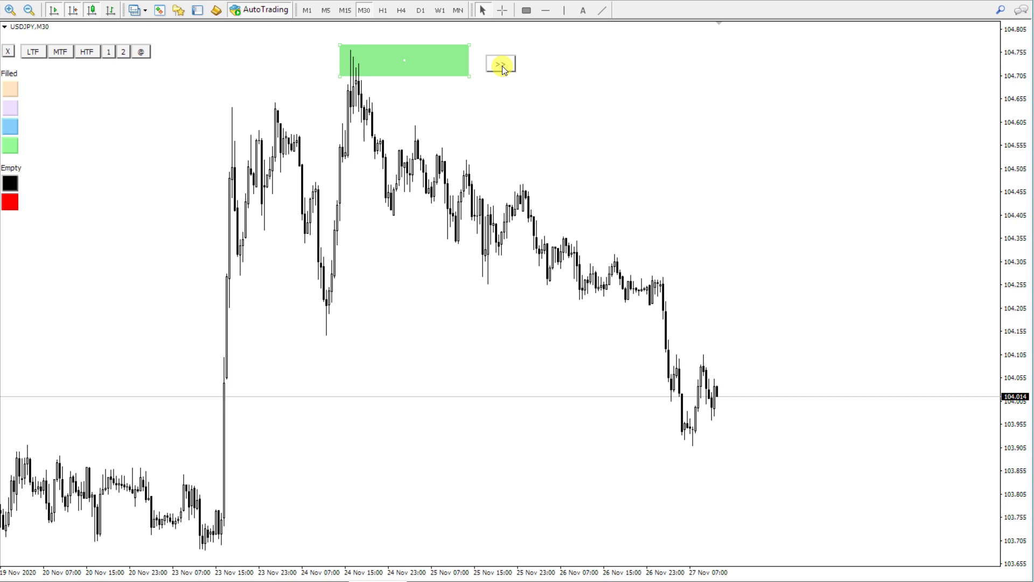
{"action": "left_click", "coordinate": [502, 65]}
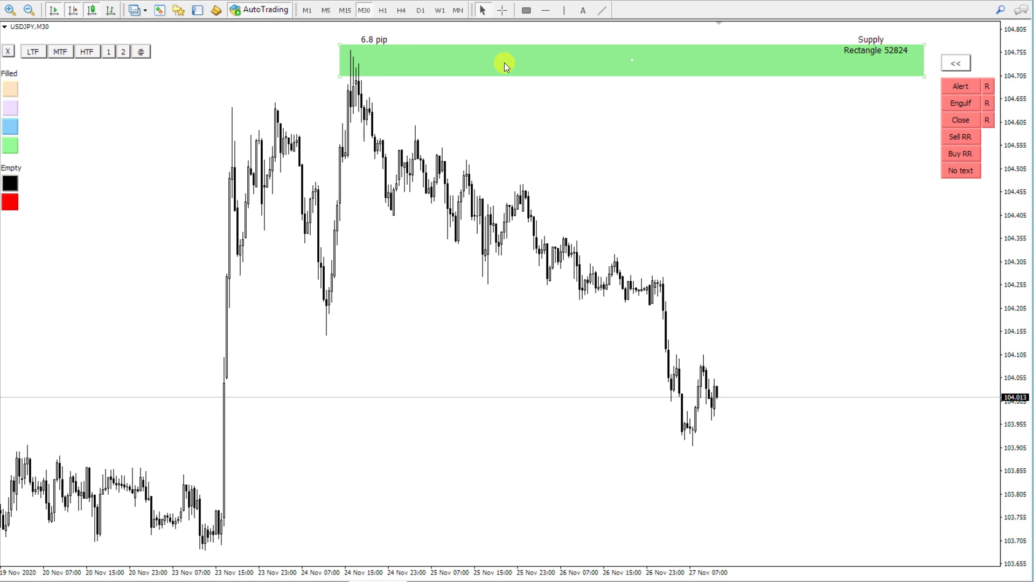
Draw a horizontal trendline at about 104.636 across the 23 November highs and extend it past the latest candle.
{"action": "left_click", "coordinate": [601, 10]}
{"action": "left_click_drag", "start_coordinate": [213, 108], "coordinate": [537, 110]}
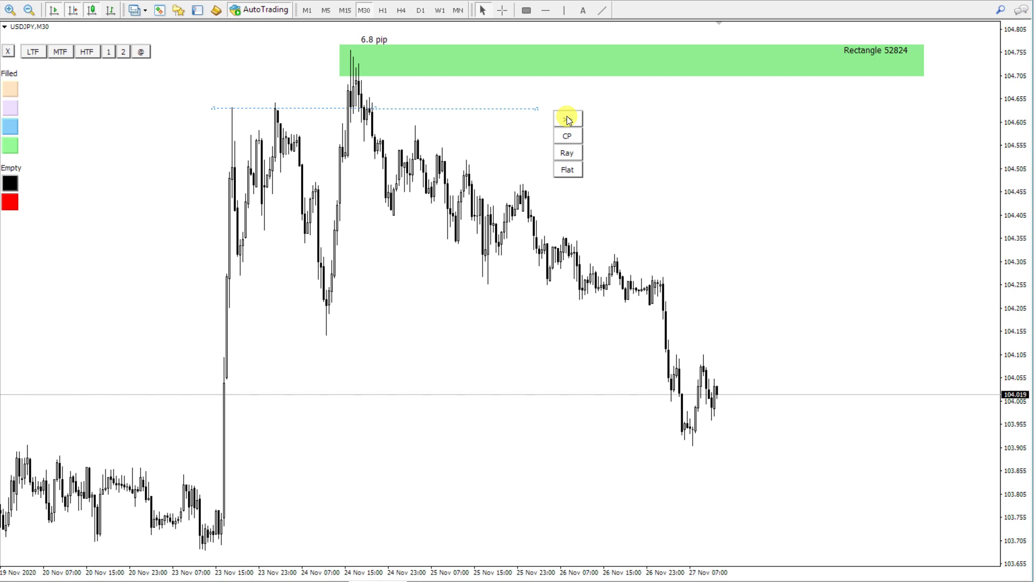
{"action": "left_click", "coordinate": [568, 118]}
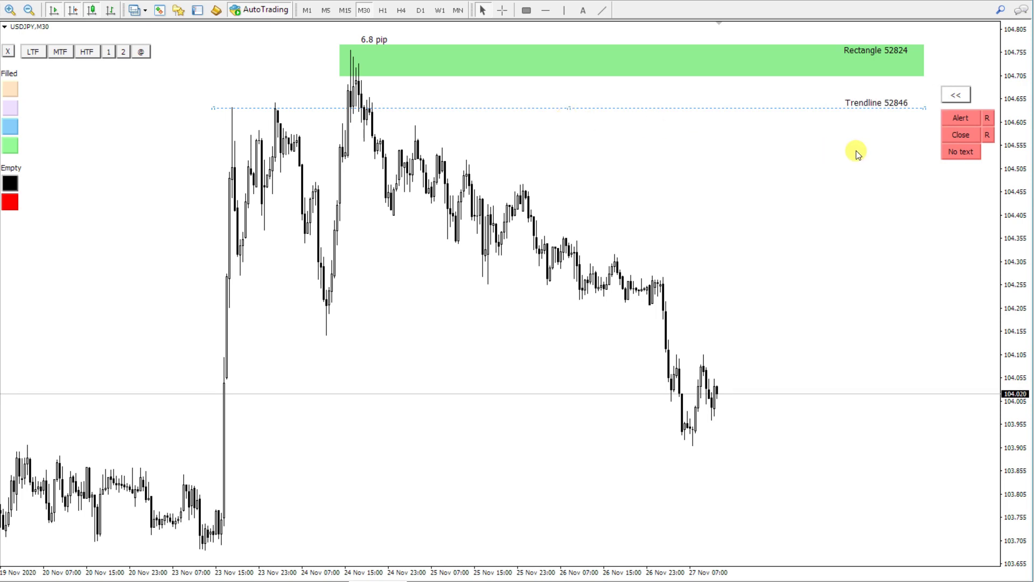
{"action": "left_click", "coordinate": [953, 95]}
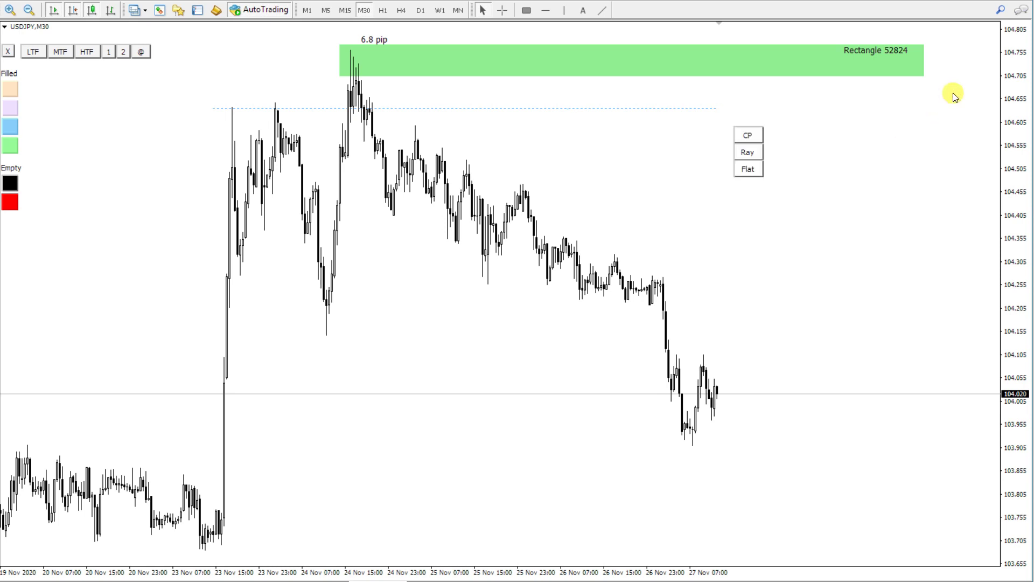
{"action": "left_click", "coordinate": [719, 109]}
{"action": "left_click", "coordinate": [746, 119]}
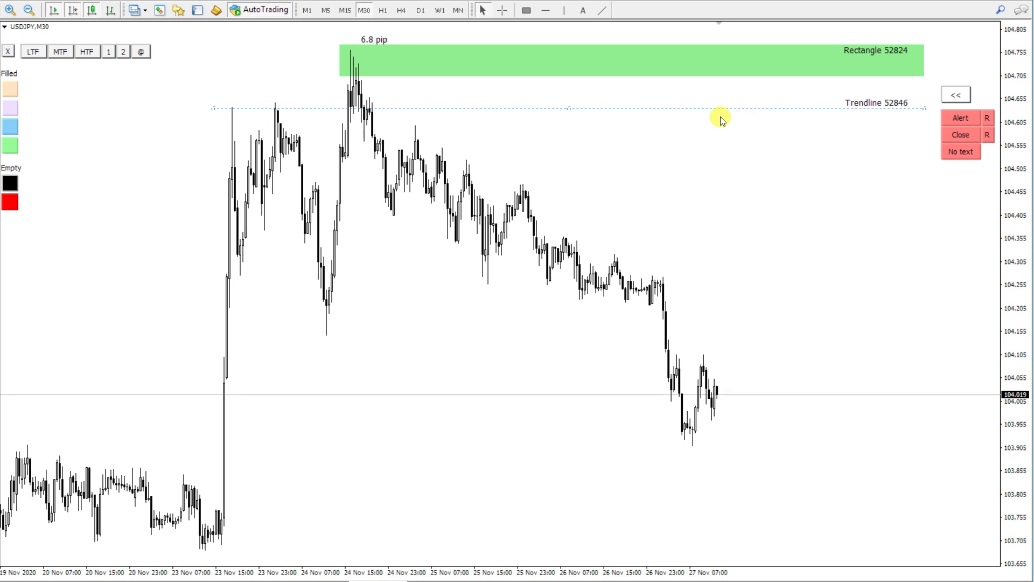
Turn off chart auto-scroll and examine how the extended rectangle and trendline behave across the price history.
{"action": "left_click", "coordinate": [54, 10]}
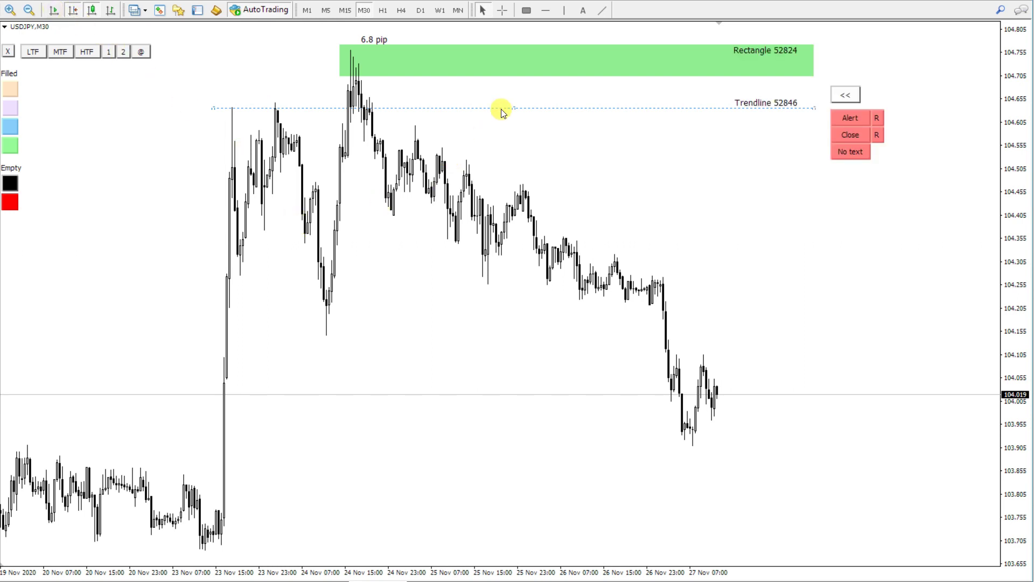
{"action": "left_click_drag", "start_coordinate": [383, 189], "coordinate": [720, 231]}
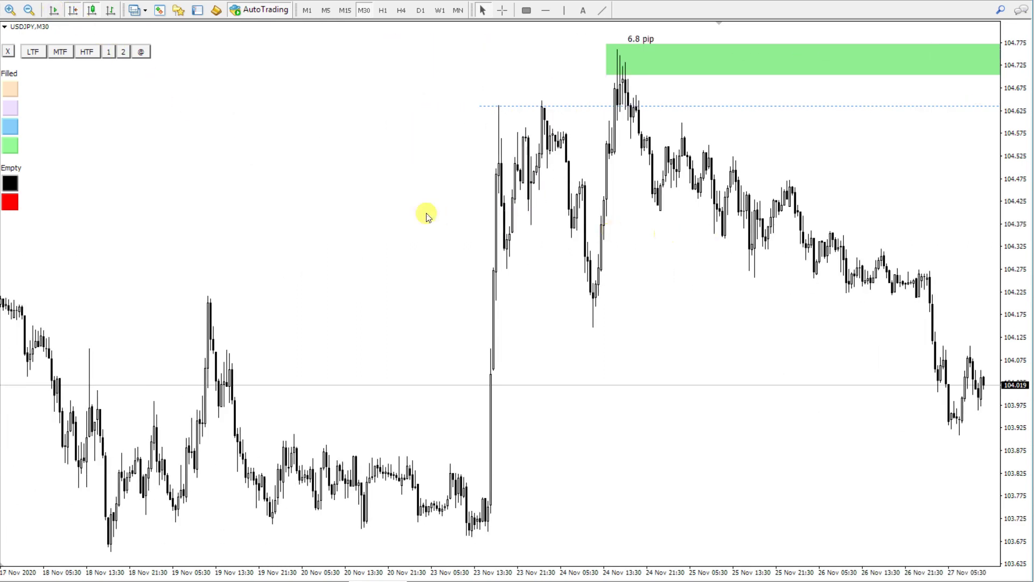
{"action": "left_click_drag", "start_coordinate": [426, 215], "coordinate": [706, 268]}
{"action": "left_click_drag", "start_coordinate": [417, 257], "coordinate": [385, 300]}
{"action": "left_click_drag", "start_coordinate": [773, 302], "coordinate": [565, 305]}
{"action": "left_click_drag", "start_coordinate": [1015, 291], "coordinate": [850, 289]}
{"action": "left_click_drag", "start_coordinate": [689, 323], "coordinate": [608, 324]}
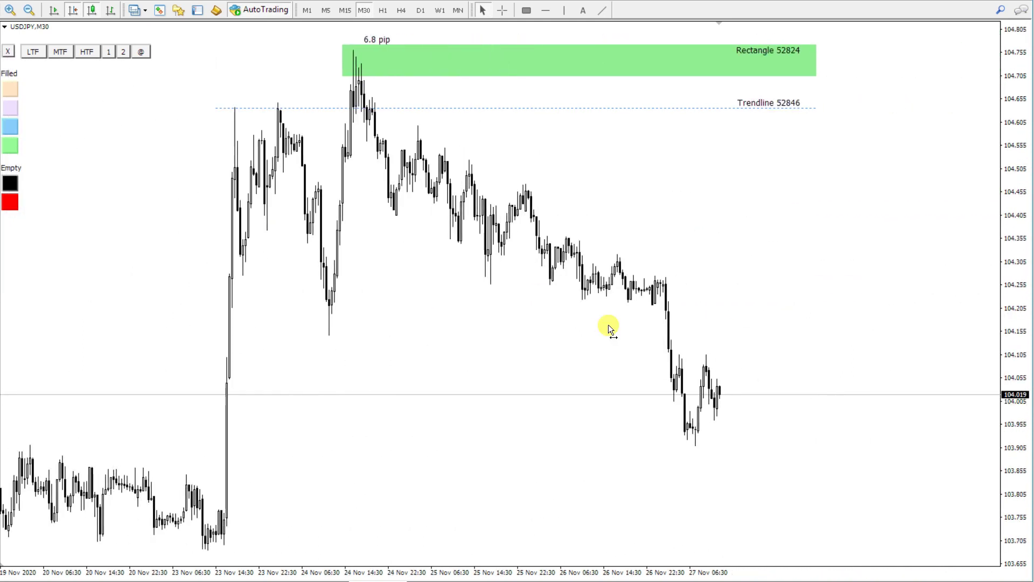
{"action": "left_click_drag", "start_coordinate": [761, 316], "coordinate": [824, 318]}
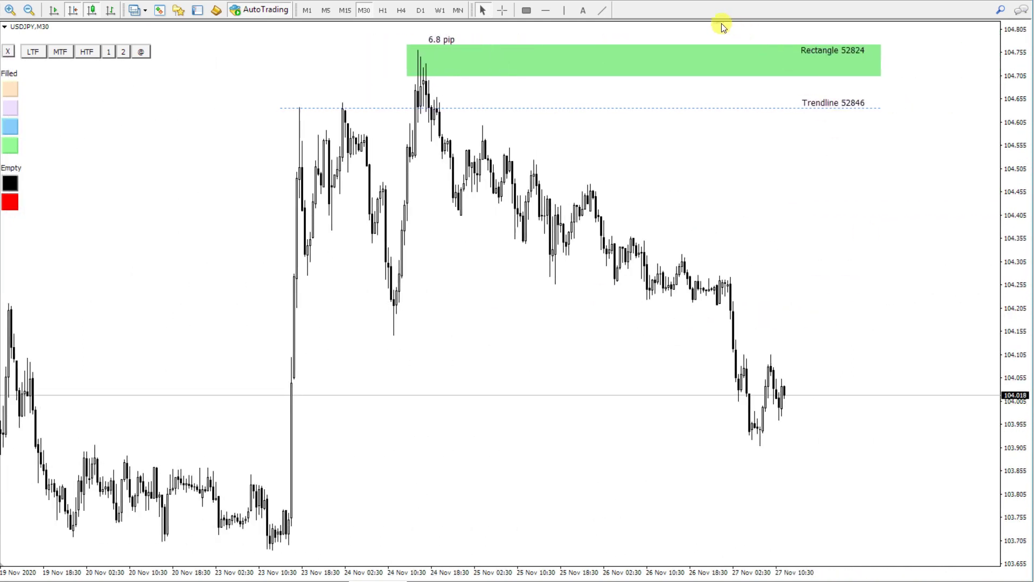
{"action": "scroll", "coordinate": [753, 191], "scroll_direction": "down", "scroll_amount": 3}
{"action": "left_click_drag", "start_coordinate": [752, 192], "coordinate": [831, 202]}
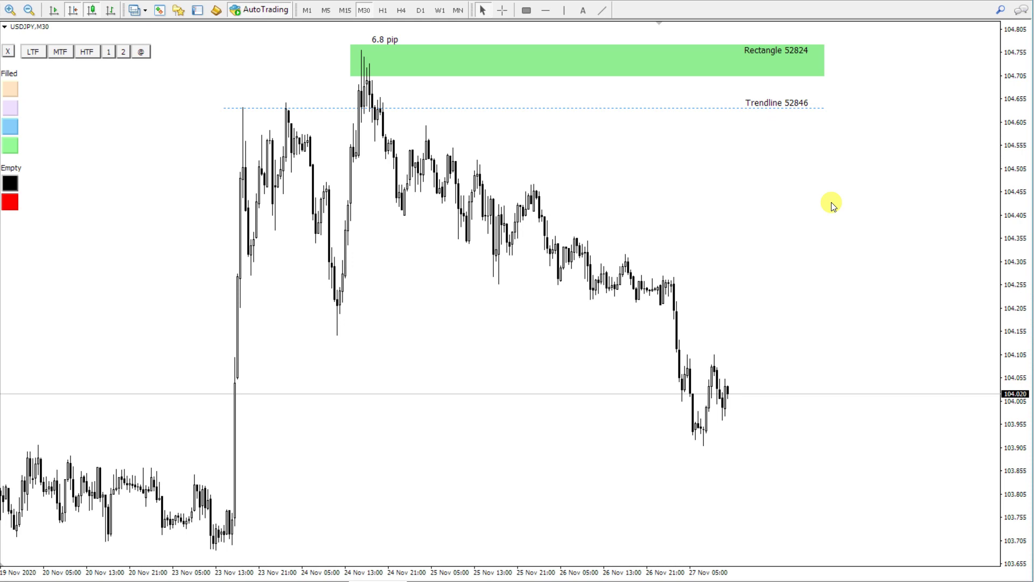
{"action": "scroll", "coordinate": [832, 204], "scroll_direction": "down", "scroll_amount": 3}
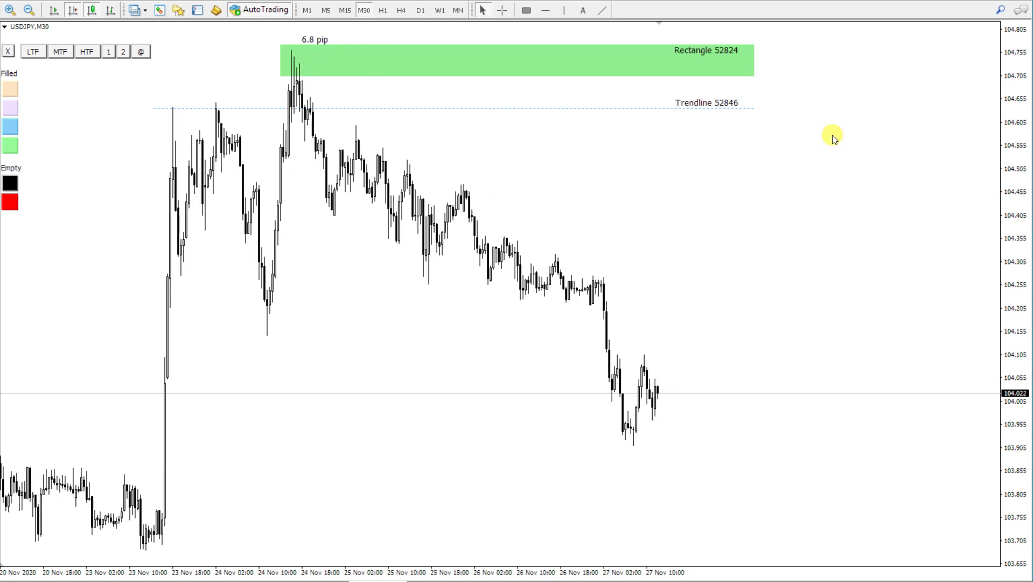
Rename the green rectangle as RECT one.
{"action": "double_click", "coordinate": [755, 76]}
{"action": "right_click", "coordinate": [759, 80]}
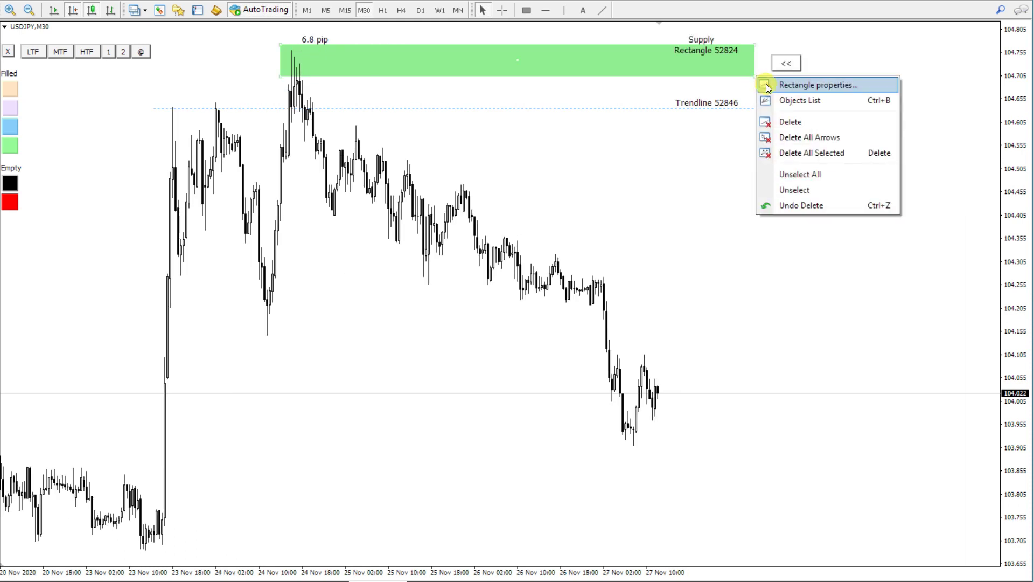
{"action": "left_click", "coordinate": [765, 84]}
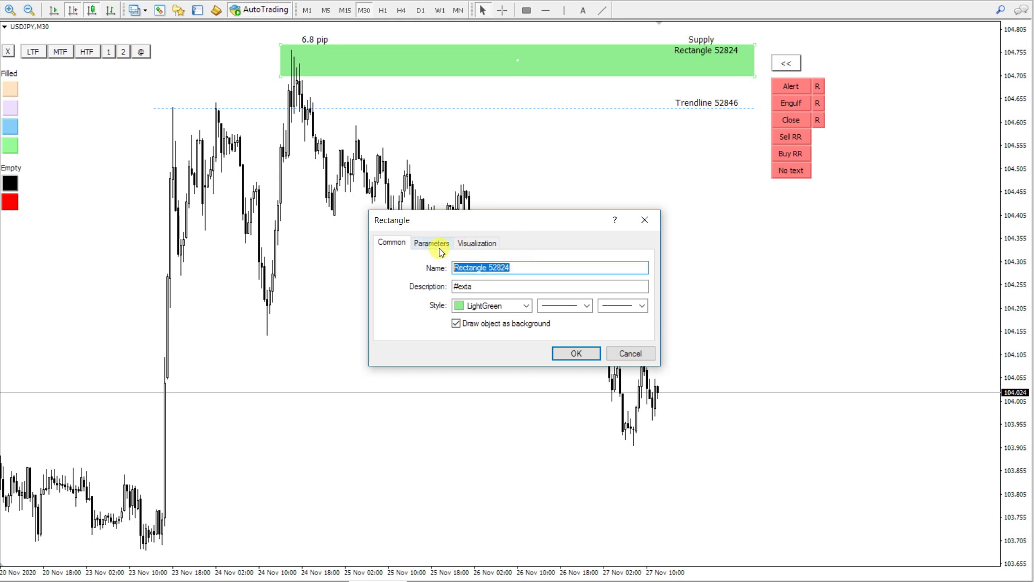
{"action": "type", "text": "RECT one"}
{"action": "left_click", "coordinate": [569, 357]}
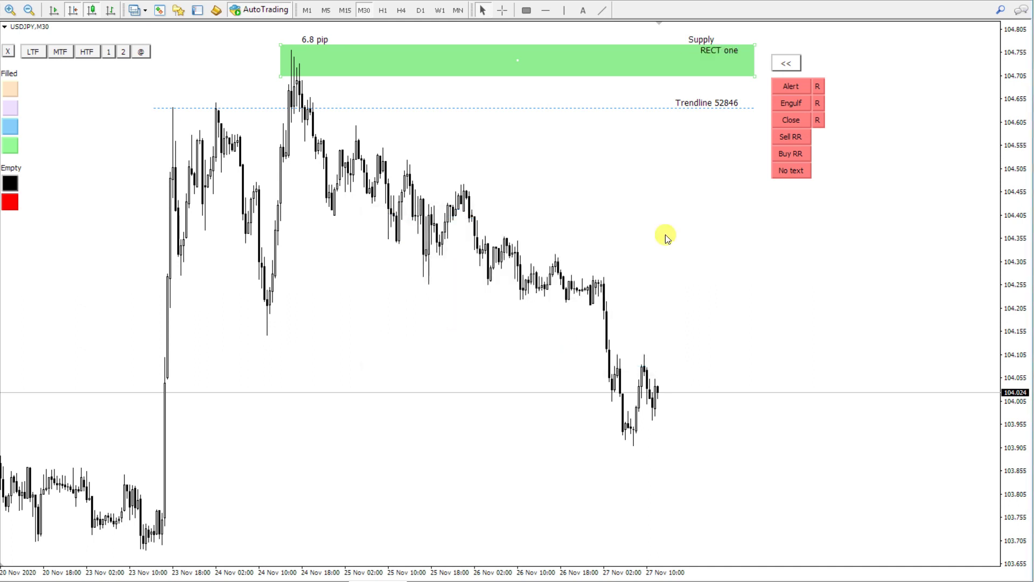
Rename the extended trendline as TREND RESISTANCE.
{"action": "right_click", "coordinate": [739, 108]}
{"action": "left_click", "coordinate": [755, 119]}
{"action": "type", "text": "TREND RESISTANCE"}
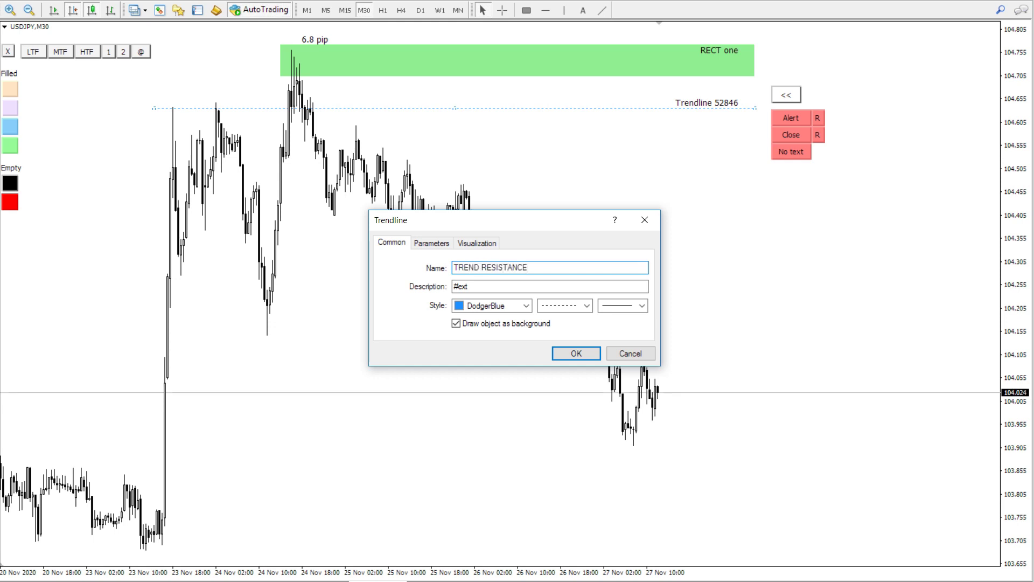
{"action": "left_click", "coordinate": [579, 353]}
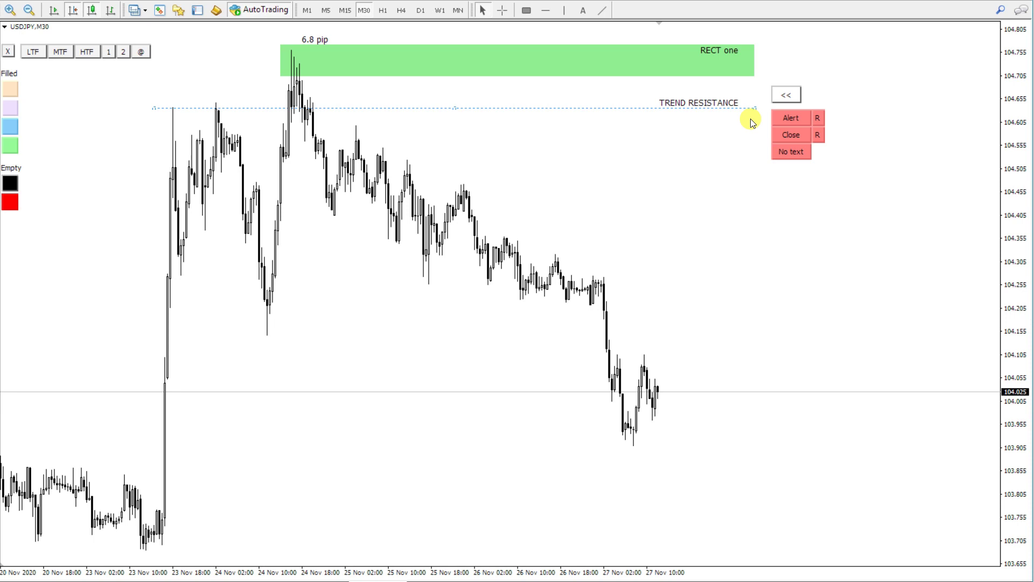
Enable the No text option for both the trendline and the rectangle to hide their name labels.
{"action": "left_click", "coordinate": [782, 153]}
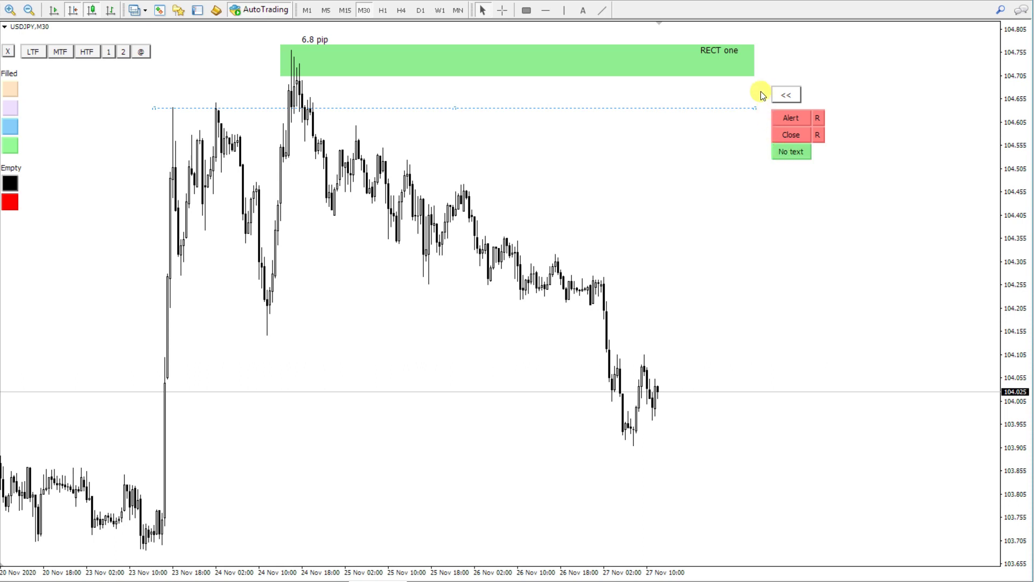
{"action": "left_click", "coordinate": [754, 79]}
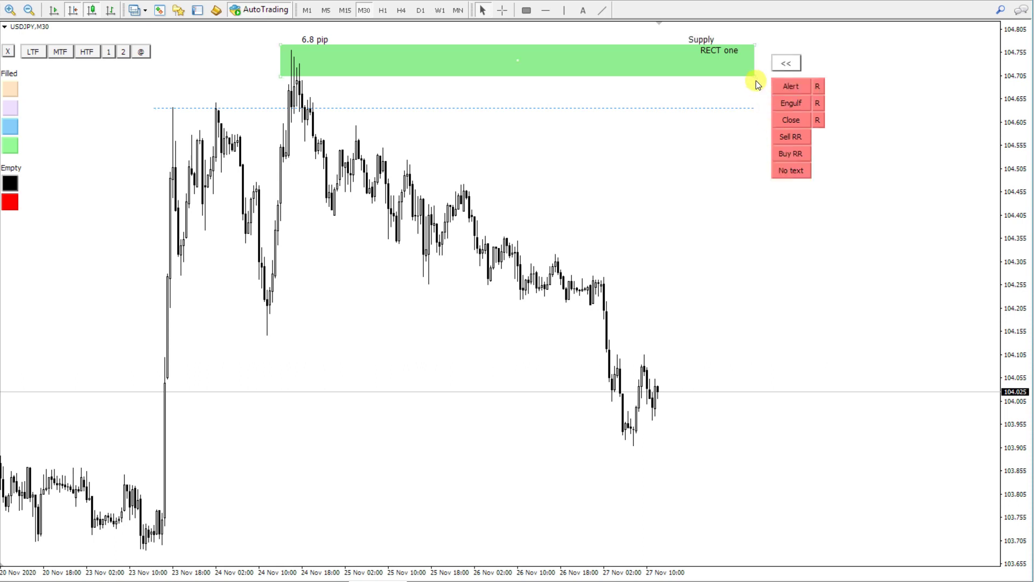
{"action": "left_click", "coordinate": [788, 170]}
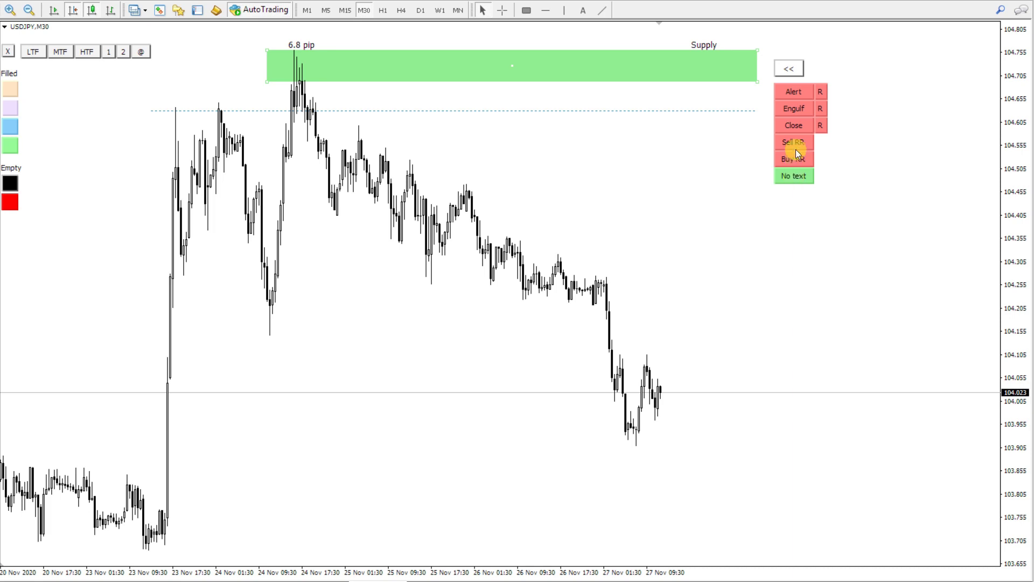
Enable the Alert option on the rectangle and on the trendline.
{"action": "left_click", "coordinate": [800, 92]}
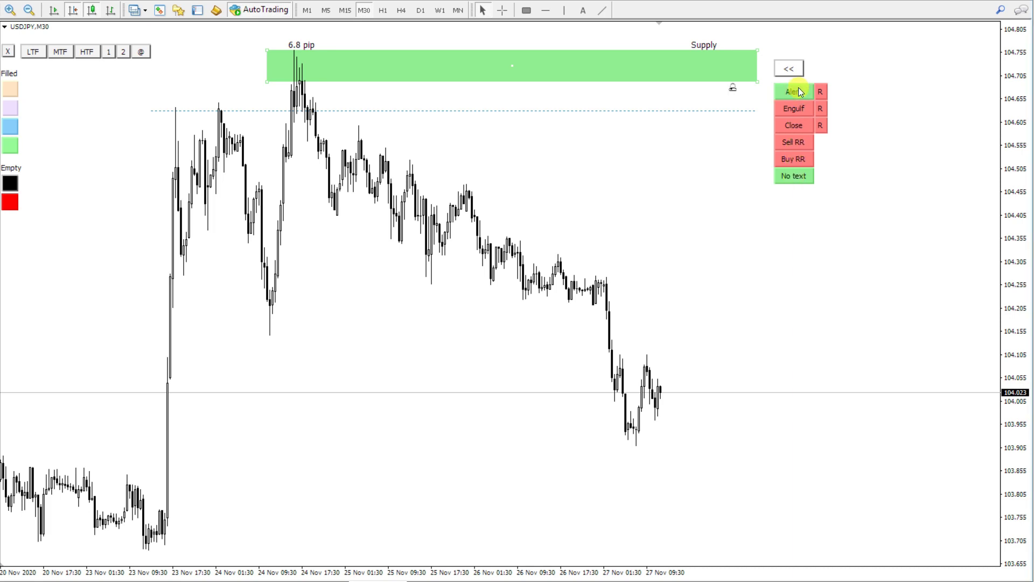
{"action": "left_click", "coordinate": [756, 111]}
{"action": "left_click", "coordinate": [789, 125]}
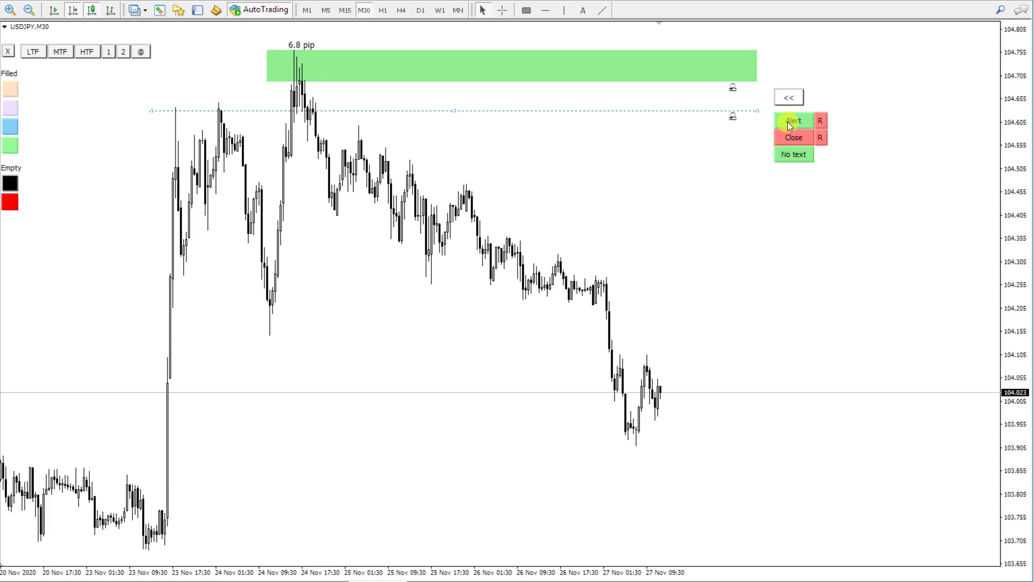
Move the trendline down to the current price to test its touch alert, dismiss the alert and return the line to the 23 November highs.
{"action": "left_click_drag", "start_coordinate": [463, 111], "coordinate": [429, 405]}
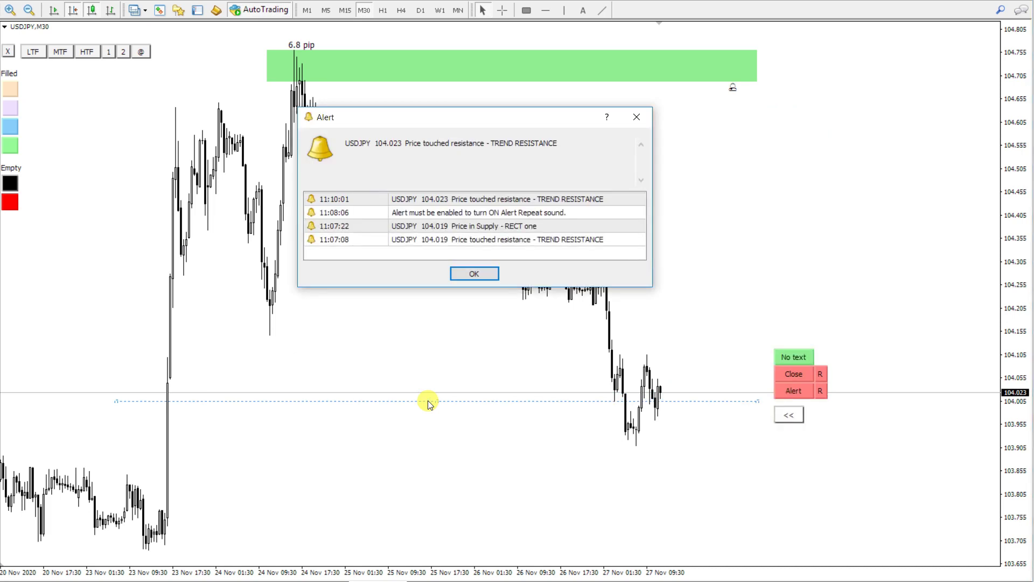
{"action": "left_click", "coordinate": [474, 274]}
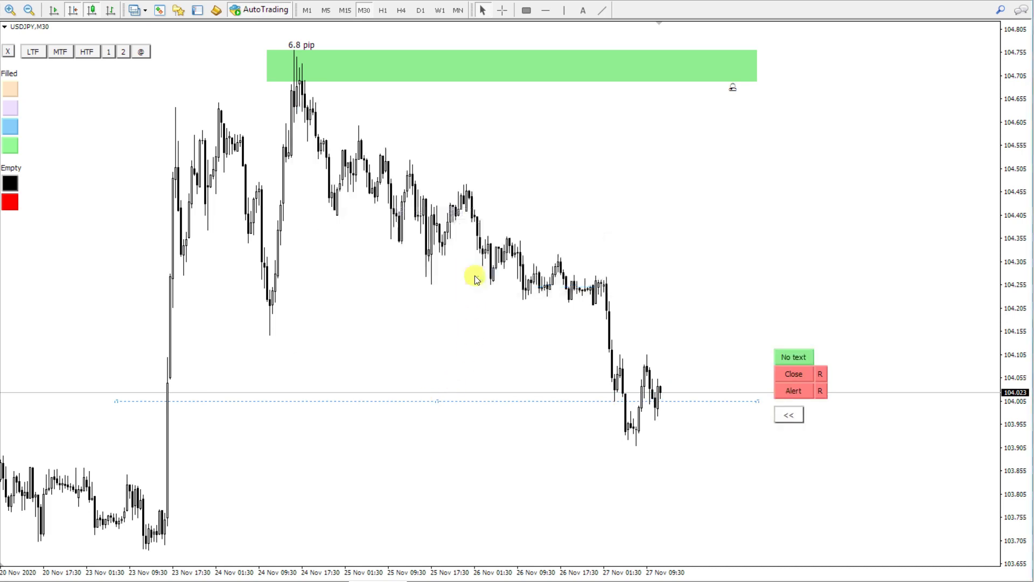
{"action": "left_click_drag", "start_coordinate": [451, 404], "coordinate": [450, 106]}
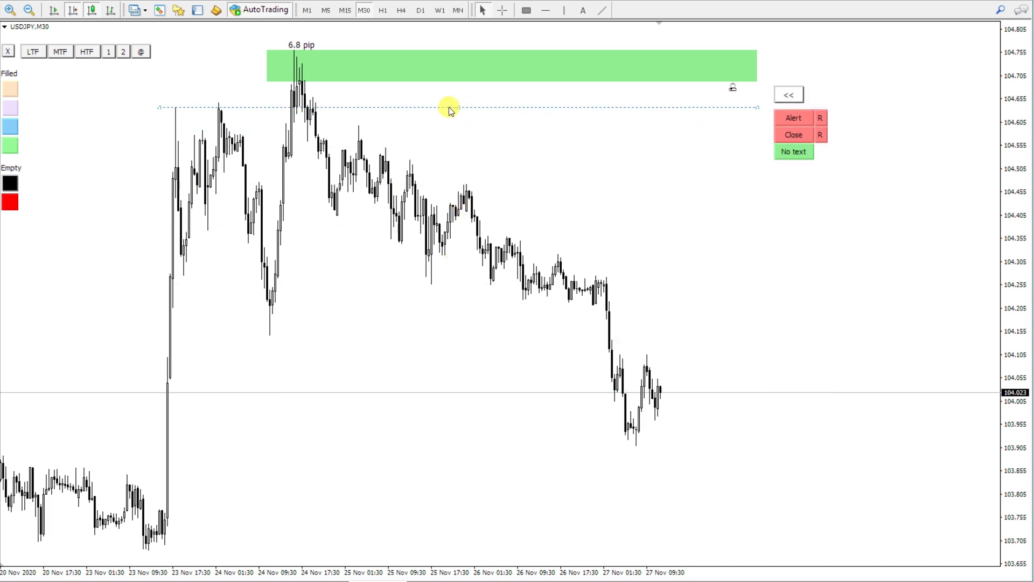
Move the rectangle onto the current price to test its price-in-zone alert, dismiss the alert and return the rectangle to the peak.
{"action": "left_click", "coordinate": [750, 58]}
{"action": "left_click_drag", "start_coordinate": [512, 67], "coordinate": [503, 390]}
{"action": "left_click_drag", "start_coordinate": [492, 145], "coordinate": [340, 143]}
{"action": "left_click", "coordinate": [389, 143]}
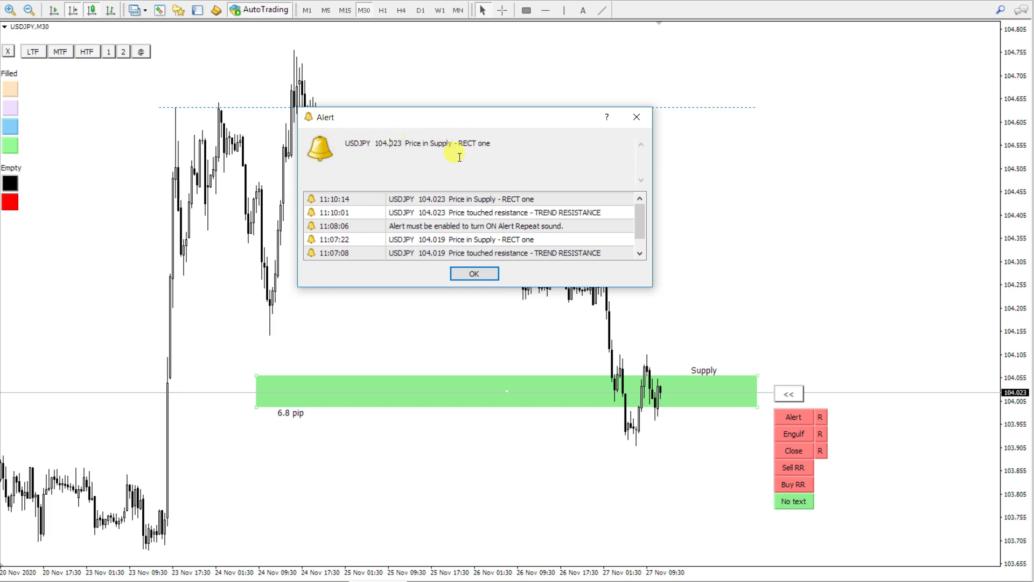
{"action": "left_click", "coordinate": [474, 273]}
{"action": "left_click_drag", "start_coordinate": [509, 393], "coordinate": [510, 65]}
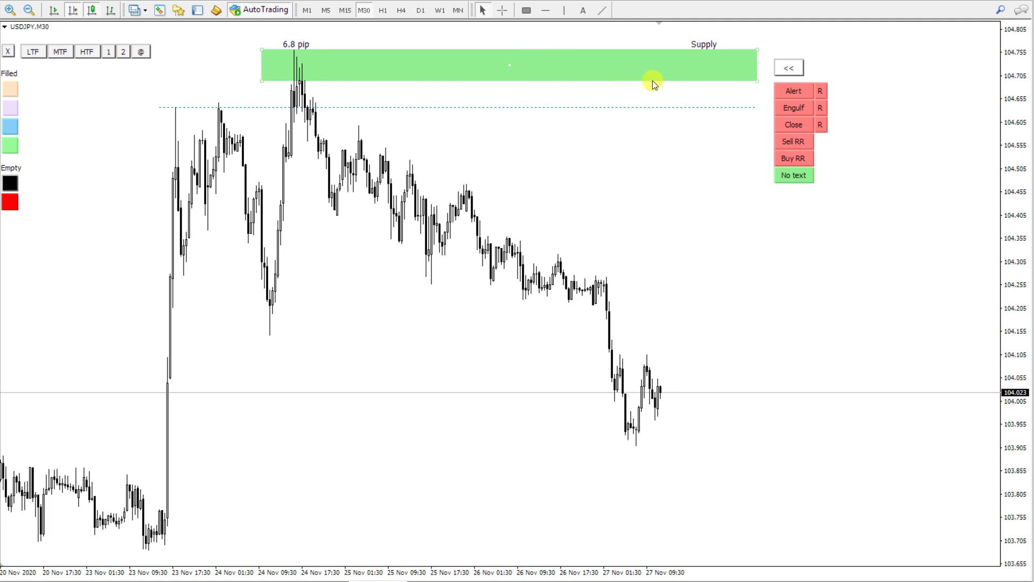
Enable the Close option on the rectangle and on the trendline.
{"action": "left_click", "coordinate": [797, 126]}
{"action": "left_click", "coordinate": [709, 108]}
{"action": "left_click", "coordinate": [792, 135]}
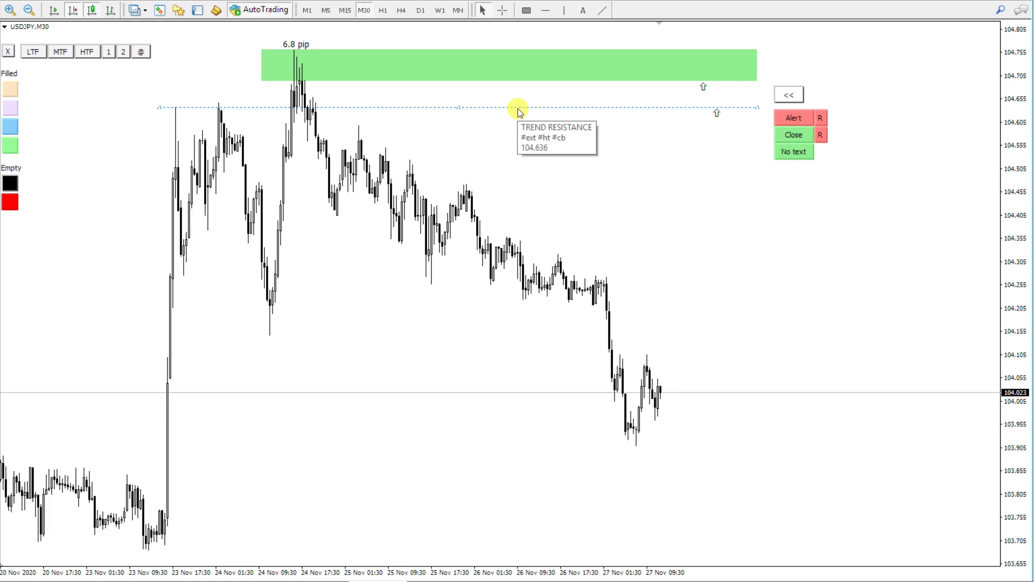
Test the trendline's candle-close alert by moving it to the last candle's close, dismiss the alert and return the line to the highs.
{"action": "left_click_drag", "start_coordinate": [518, 112], "coordinate": [519, 389]}
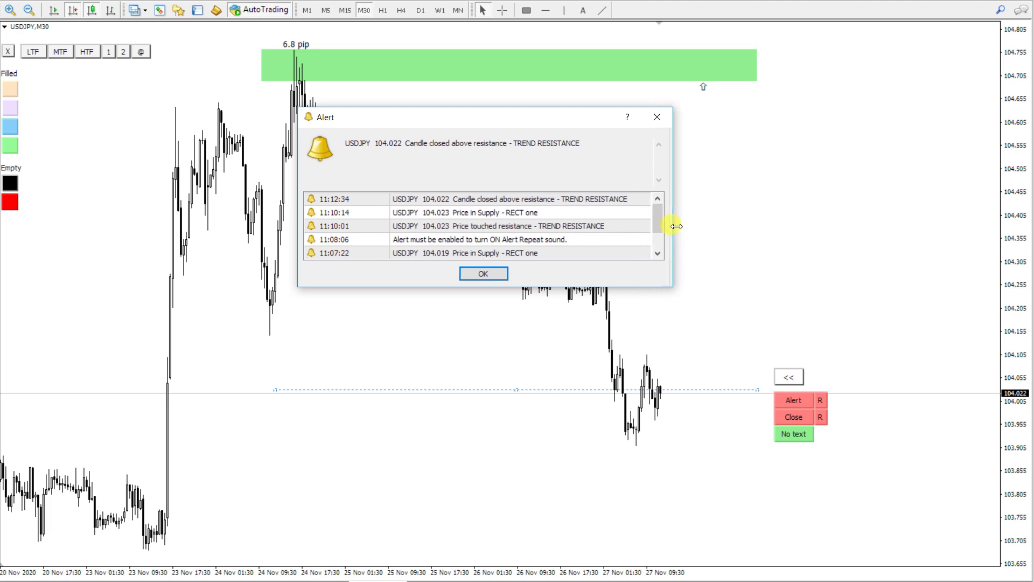
{"action": "left_click", "coordinate": [490, 274]}
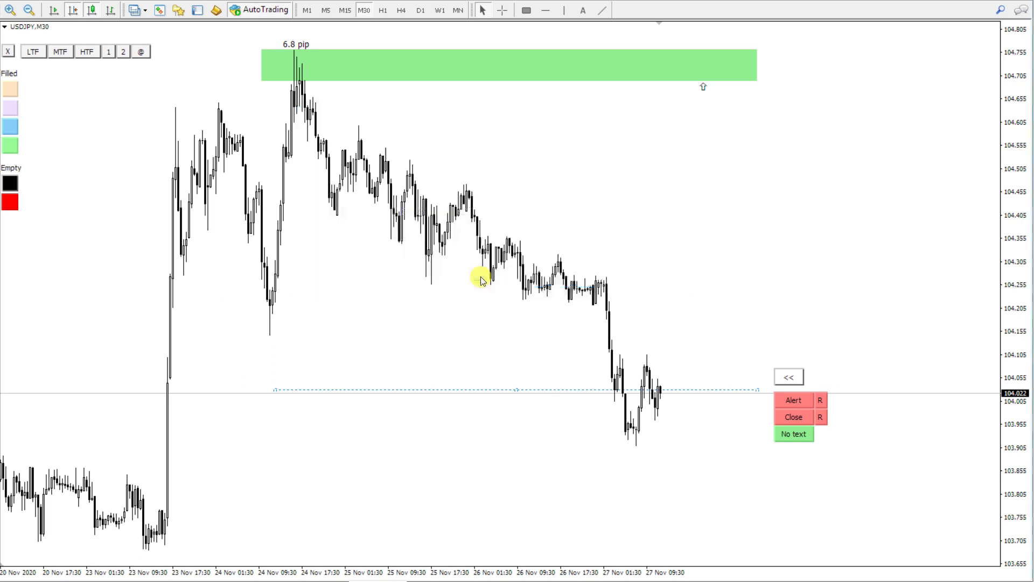
{"action": "left_click_drag", "start_coordinate": [517, 389], "coordinate": [393, 107]}
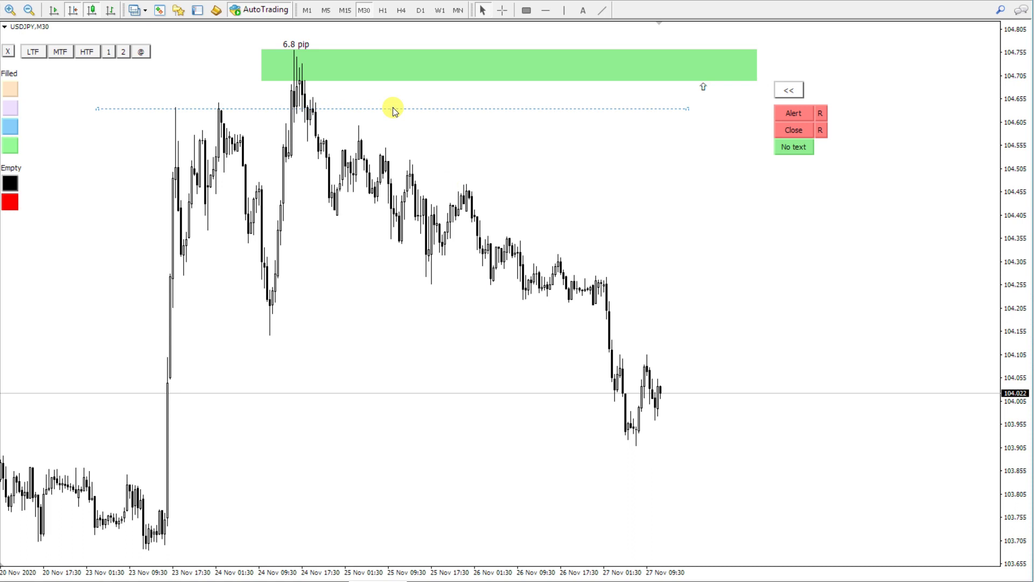
Test the rectangle's candle-close alert by moving it below the last candle's close, dismiss the alert and return the rectangle to the peak.
{"action": "double_click", "coordinate": [753, 53]}
{"action": "left_click_drag", "start_coordinate": [507, 65], "coordinate": [528, 380]}
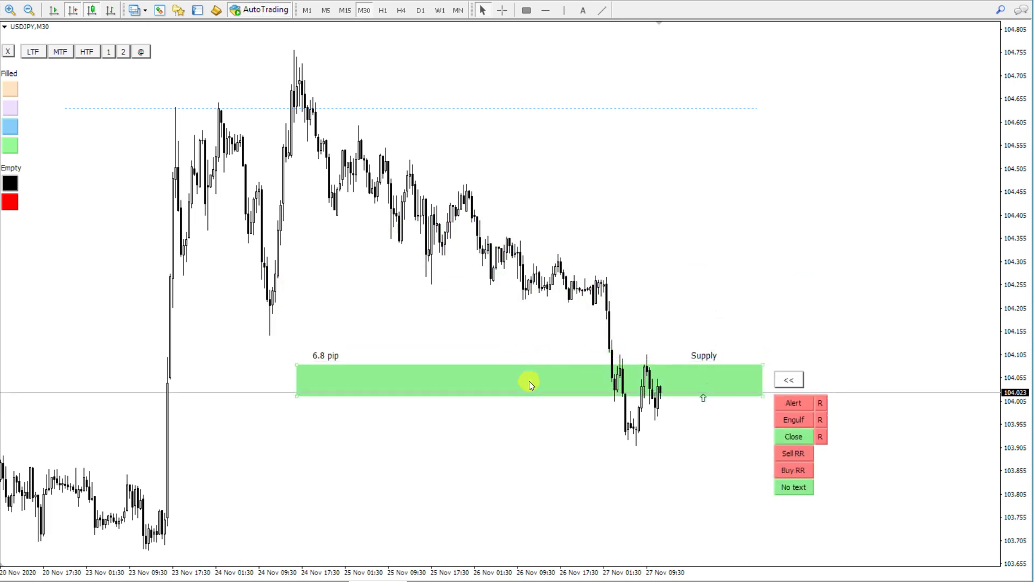
{"action": "left_click_drag", "start_coordinate": [528, 380], "coordinate": [527, 409]}
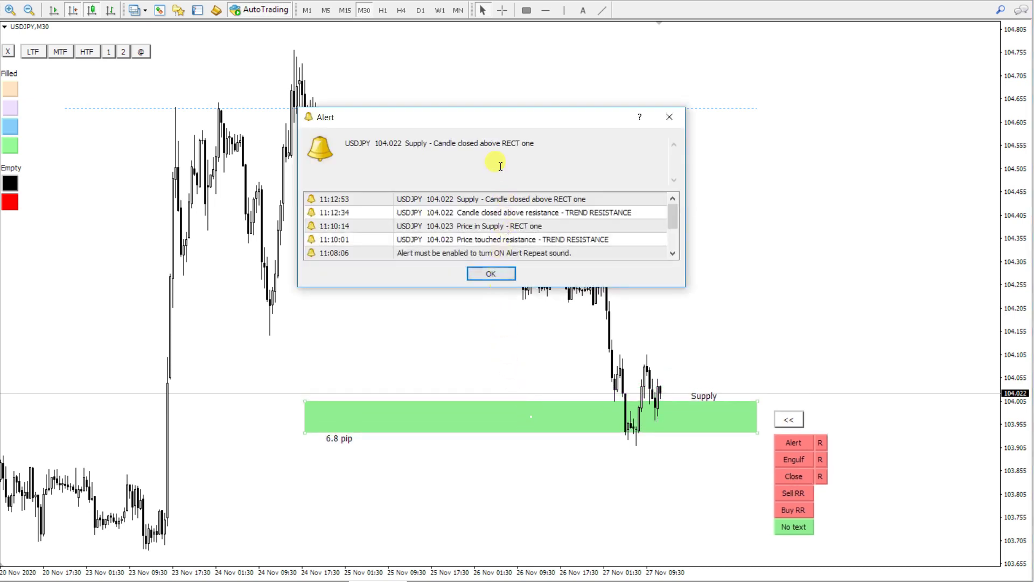
{"action": "left_click_drag", "start_coordinate": [535, 142], "coordinate": [429, 143]}
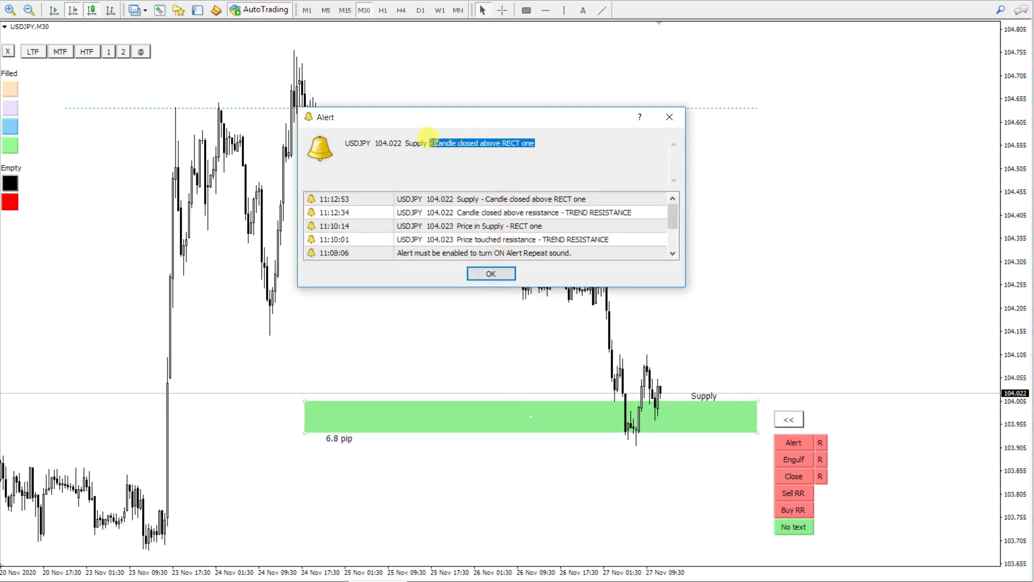
{"action": "left_click", "coordinate": [431, 142]}
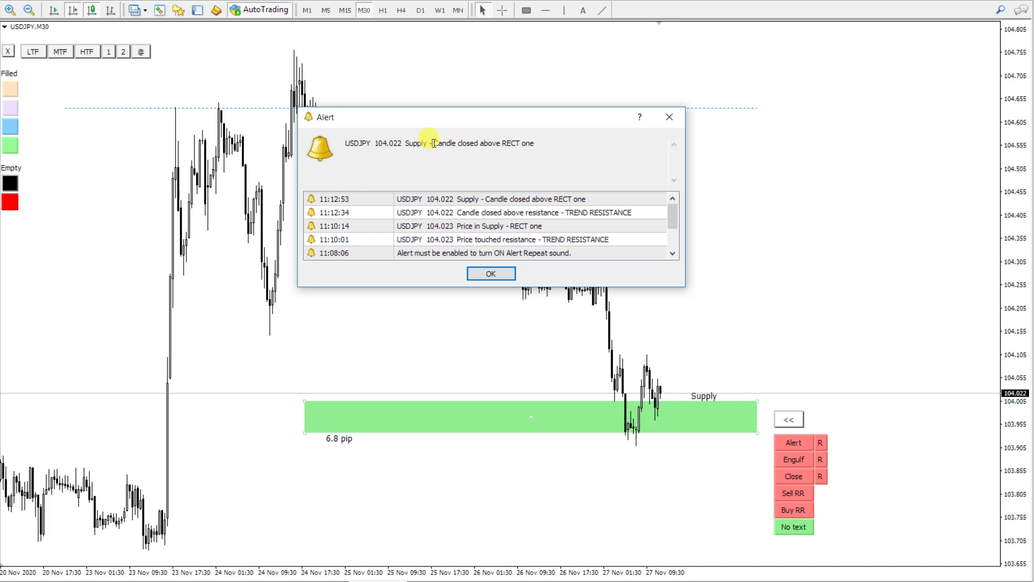
{"action": "left_click", "coordinate": [481, 275]}
{"action": "left_click_drag", "start_coordinate": [532, 415], "coordinate": [490, 63]}
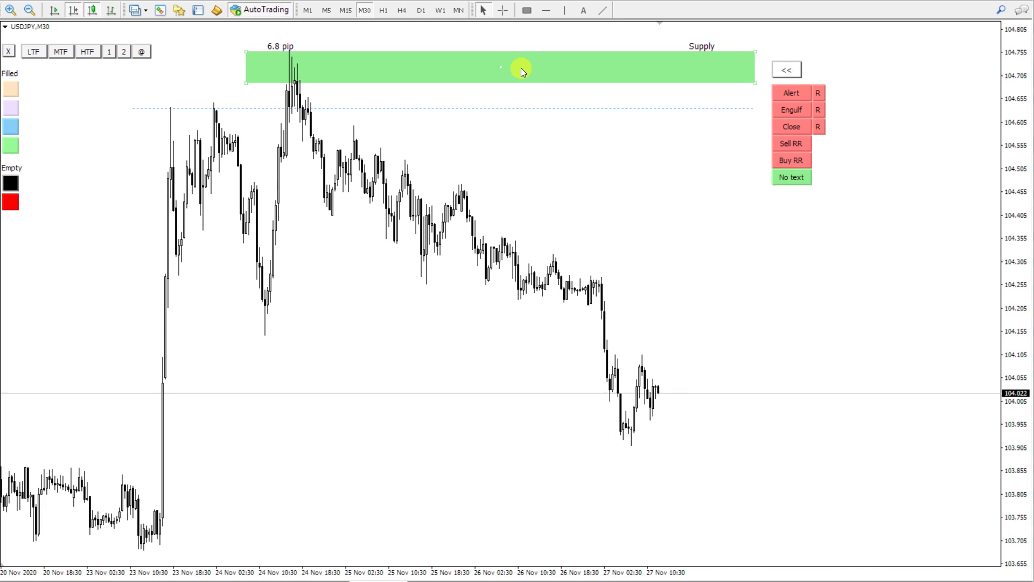
Test the rectangle's Alert with repeat enabled by moving it onto the current price, switch the repeat off and return the rectangle to the peak.
{"action": "left_click", "coordinate": [784, 90]}
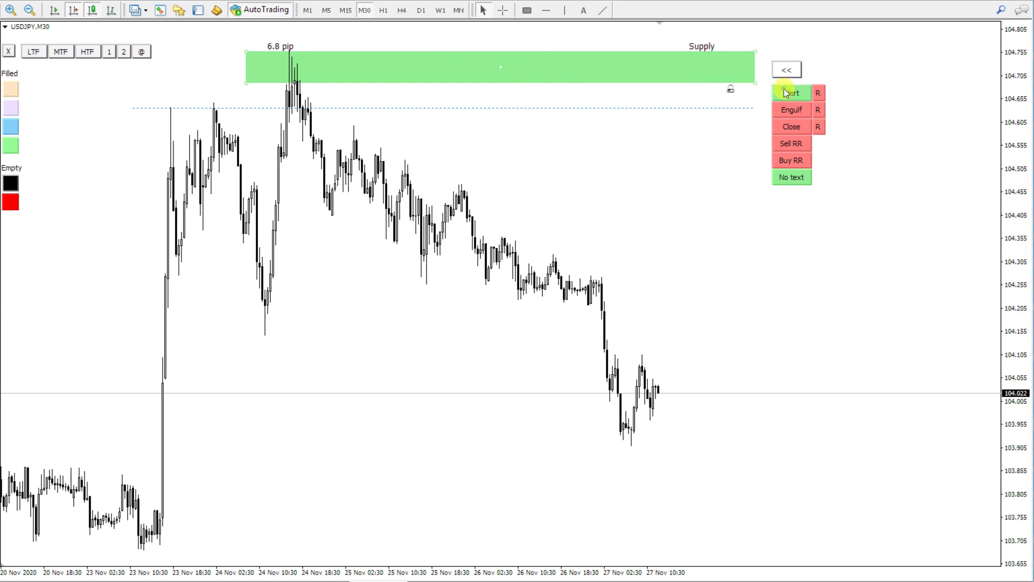
{"action": "left_click", "coordinate": [819, 93]}
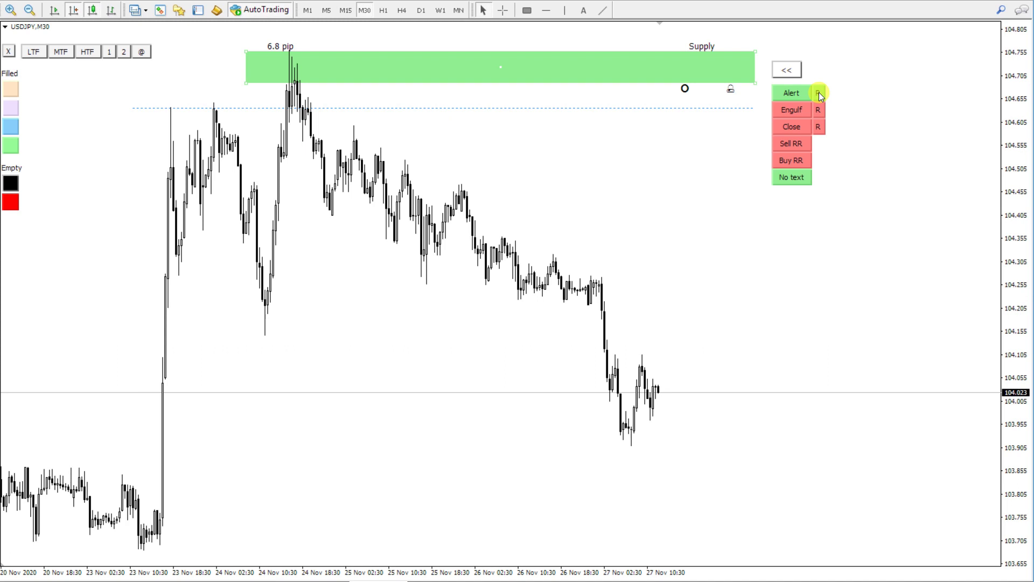
{"action": "left_click_drag", "start_coordinate": [501, 67], "coordinate": [542, 385]}
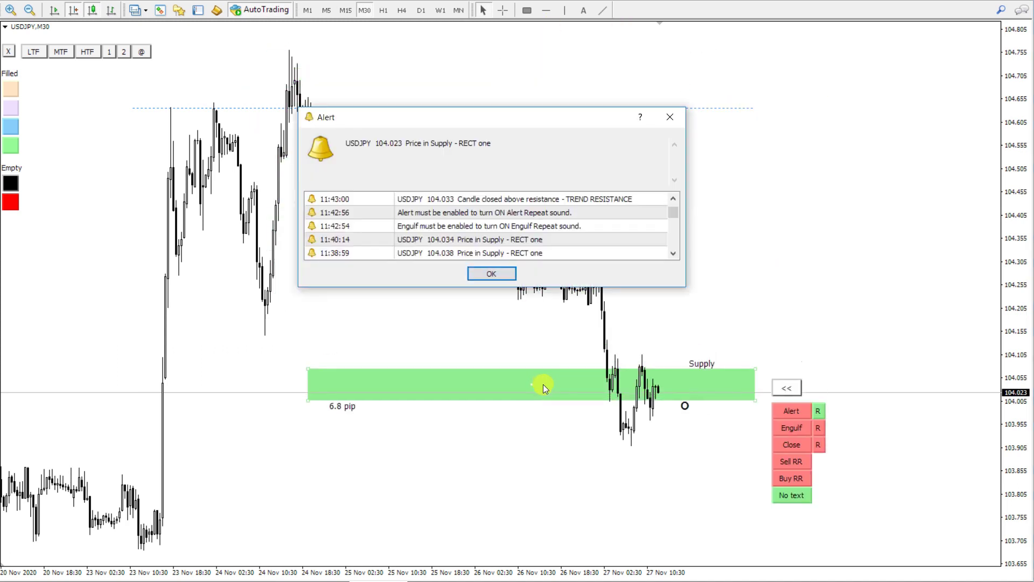
{"action": "left_click", "coordinate": [492, 274]}
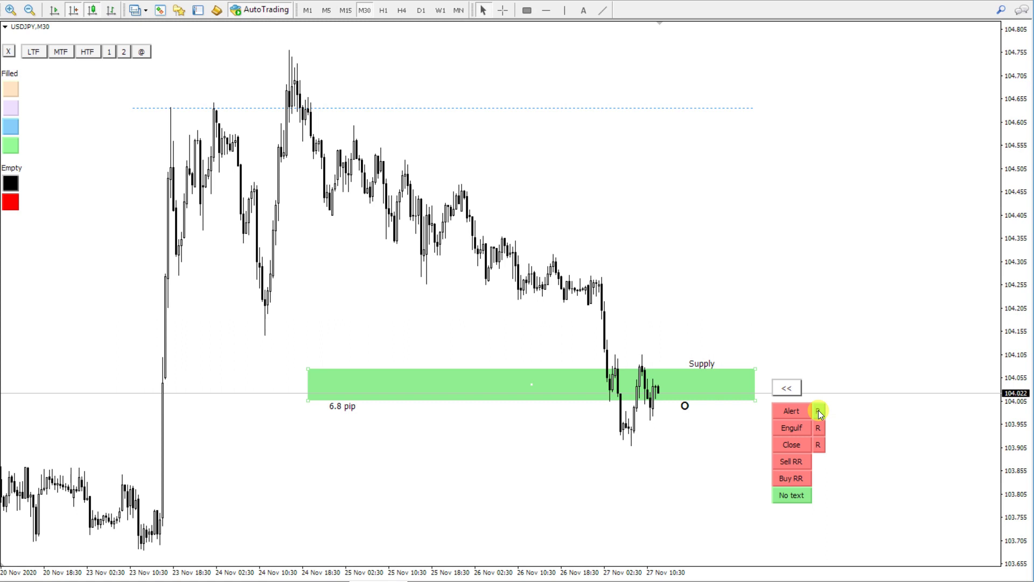
{"action": "left_click", "coordinate": [818, 411]}
{"action": "left_click_drag", "start_coordinate": [528, 387], "coordinate": [486, 67]}
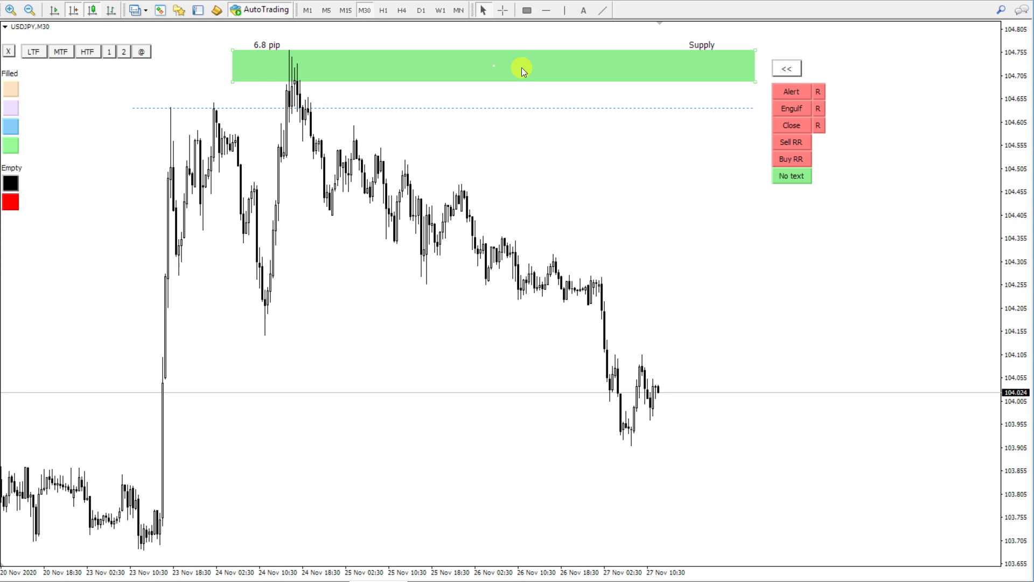
Open the input settings of the Trading box Technical analysis indicator at the sound repeat parameters.
{"action": "right_click", "coordinate": [523, 140]}
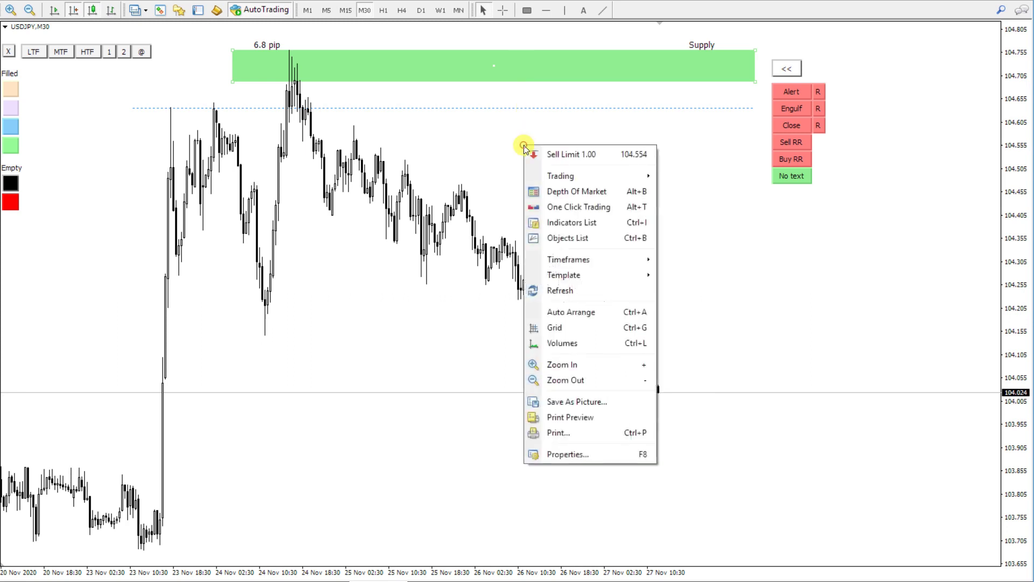
{"action": "left_click", "coordinate": [588, 223]}
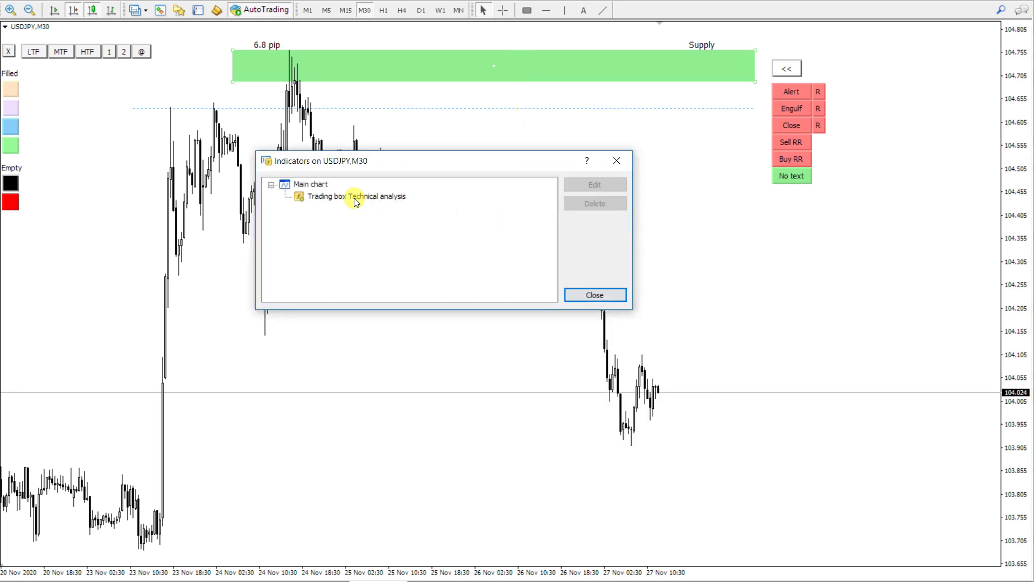
{"action": "double_click", "coordinate": [353, 197]}
{"action": "scroll", "coordinate": [477, 280], "scroll_direction": "down", "scroll_amount": 5}
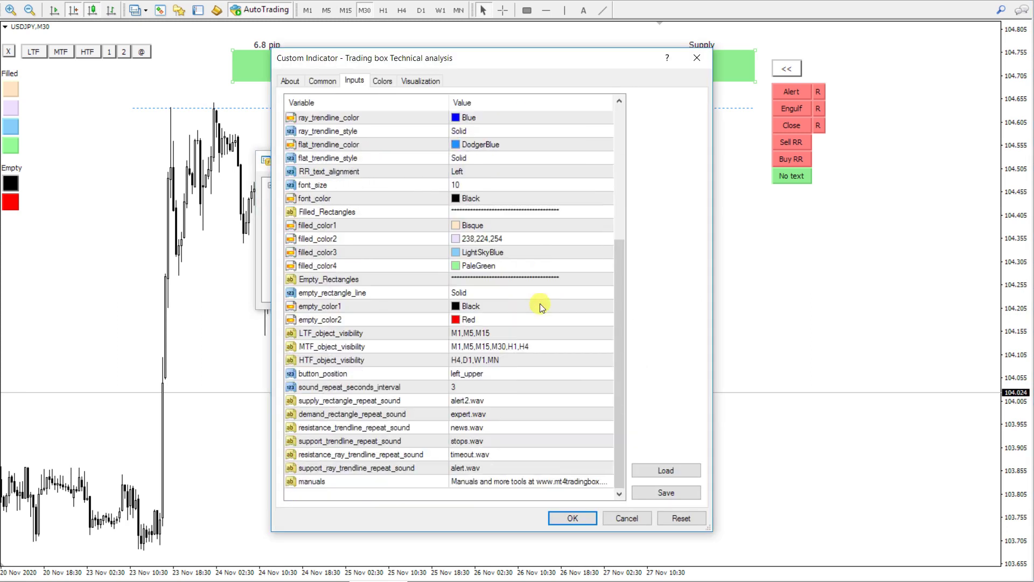
Examine the sound repeat interval and the repeat sound files for supply and demand rectangles and trendlines, and close the indicator settings.
{"action": "left_click", "coordinate": [480, 388]}
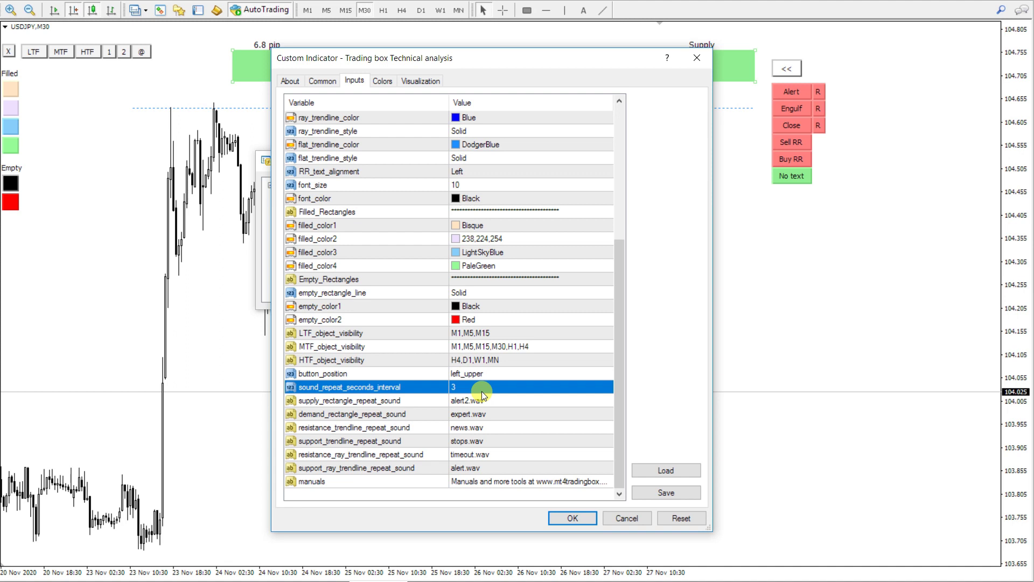
{"action": "left_click", "coordinate": [476, 400]}
{"action": "left_click", "coordinate": [477, 413]}
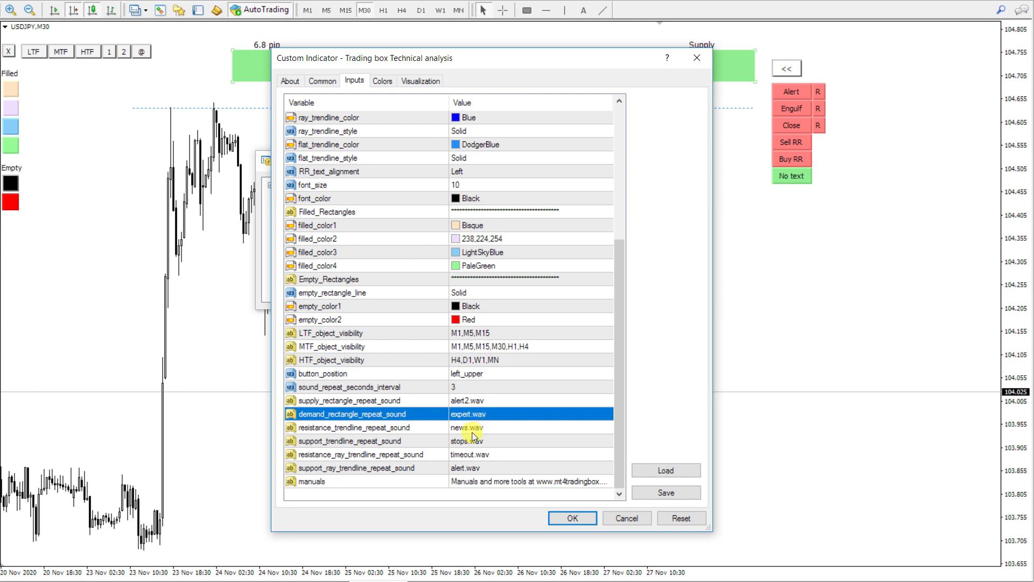
{"action": "left_click", "coordinate": [472, 432]}
{"action": "left_click", "coordinate": [472, 440]}
{"action": "left_click", "coordinate": [479, 467]}
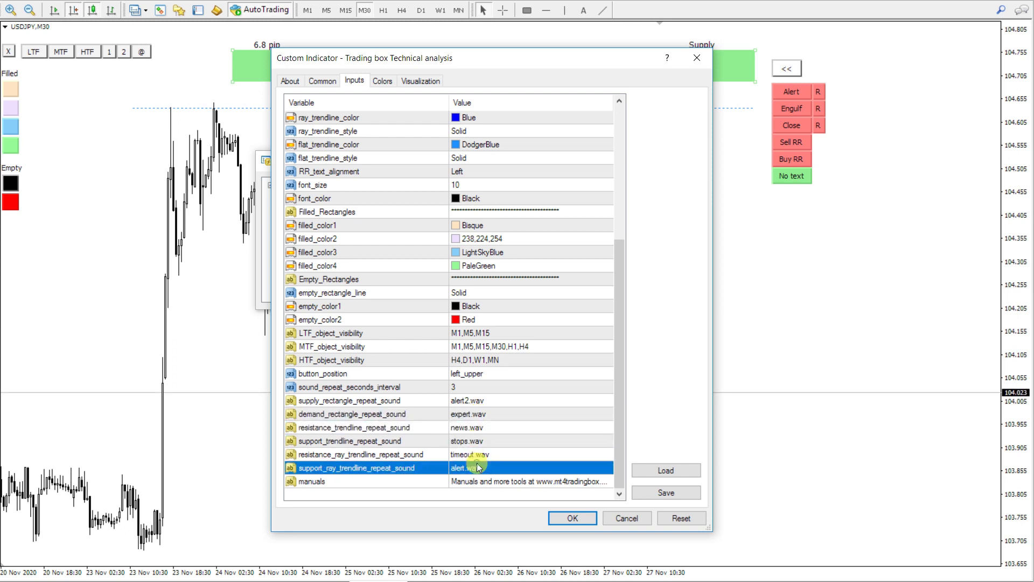
{"action": "left_click", "coordinate": [492, 451]}
{"action": "left_click", "coordinate": [493, 427]}
{"action": "left_click", "coordinate": [494, 402]}
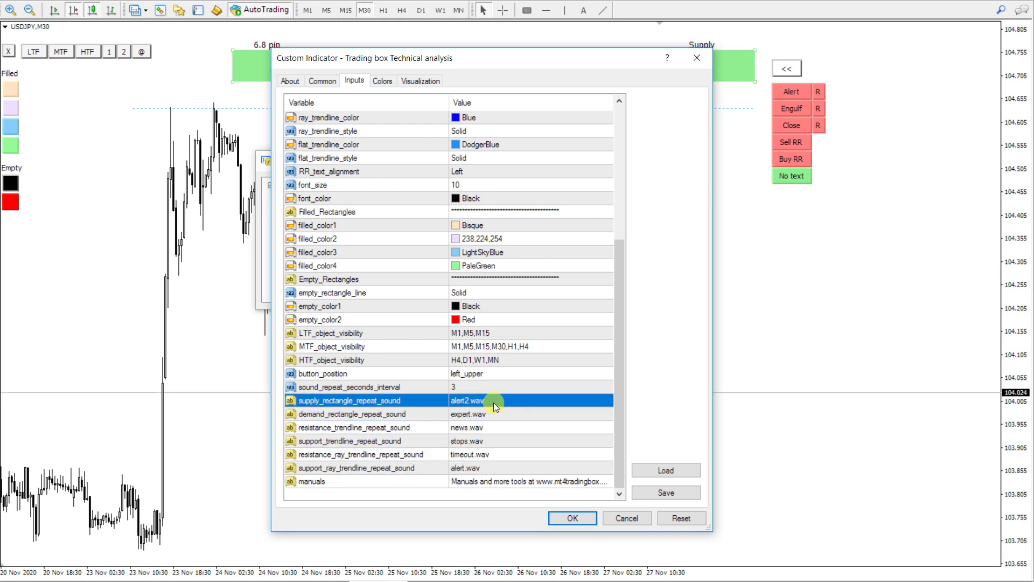
{"action": "left_click", "coordinate": [491, 400]}
{"action": "left_click_drag", "start_coordinate": [492, 400], "coordinate": [448, 399]}
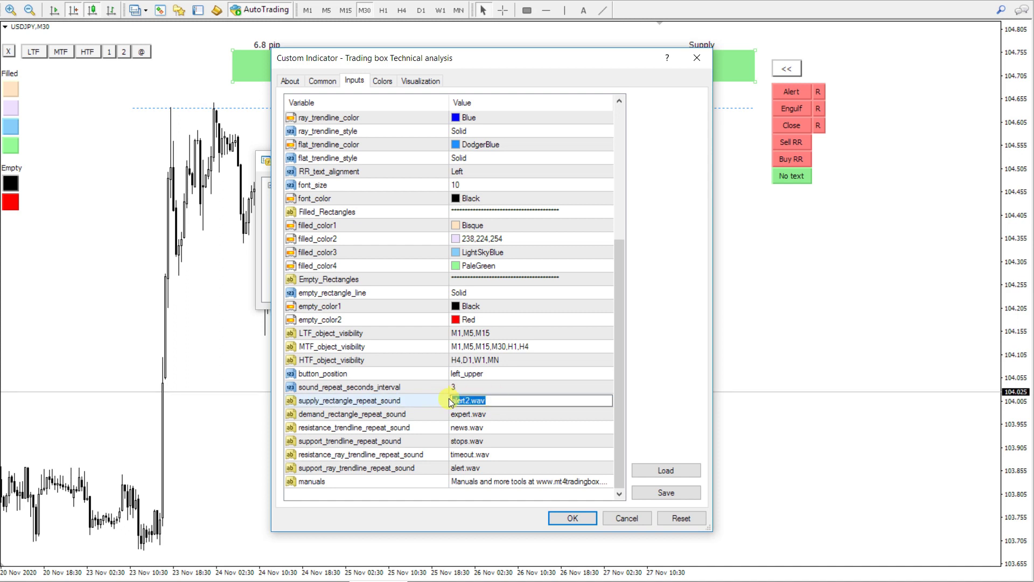
{"action": "left_click", "coordinate": [471, 388]}
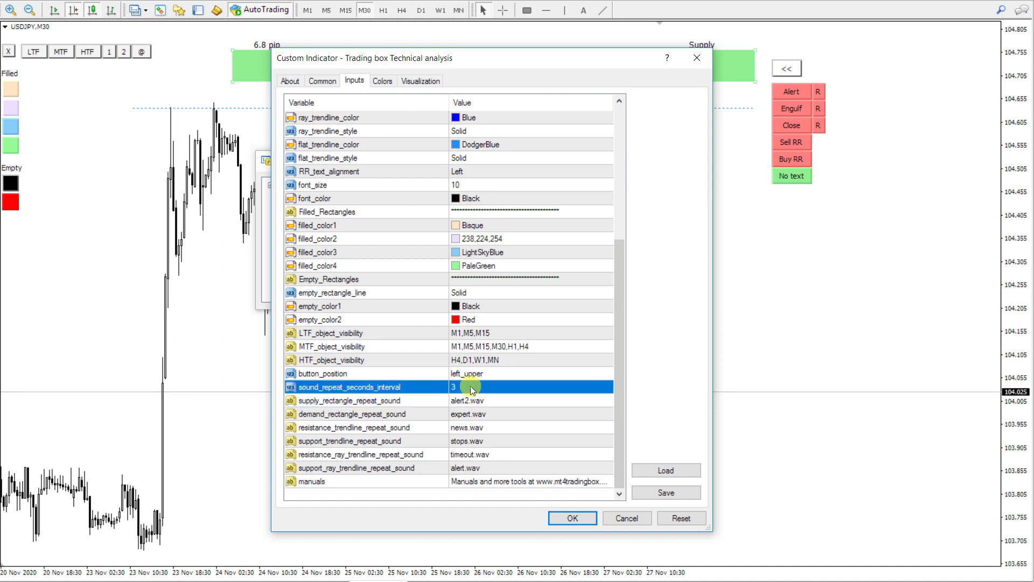
{"action": "left_click", "coordinate": [584, 517]}
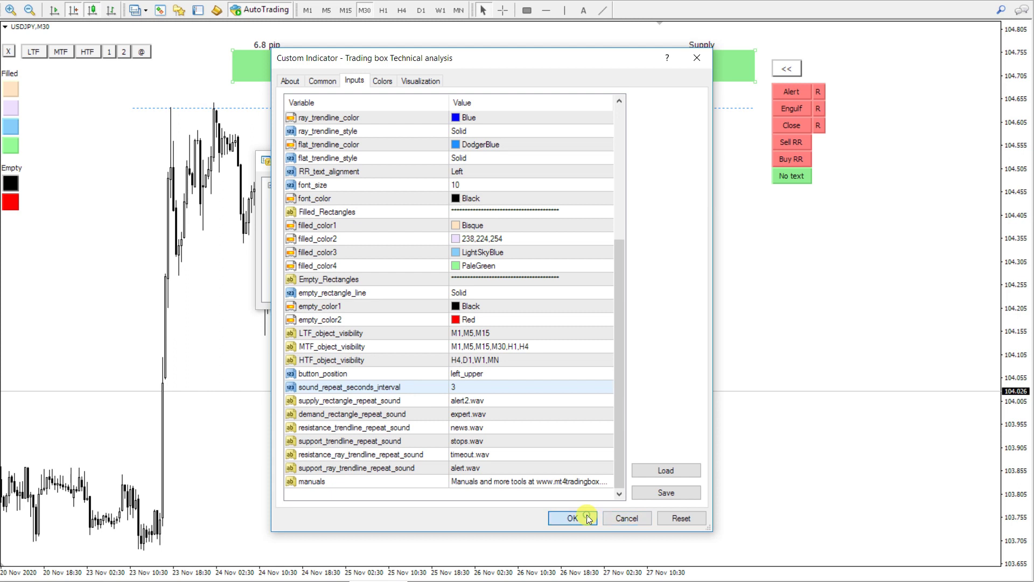
{"action": "left_click", "coordinate": [602, 294]}
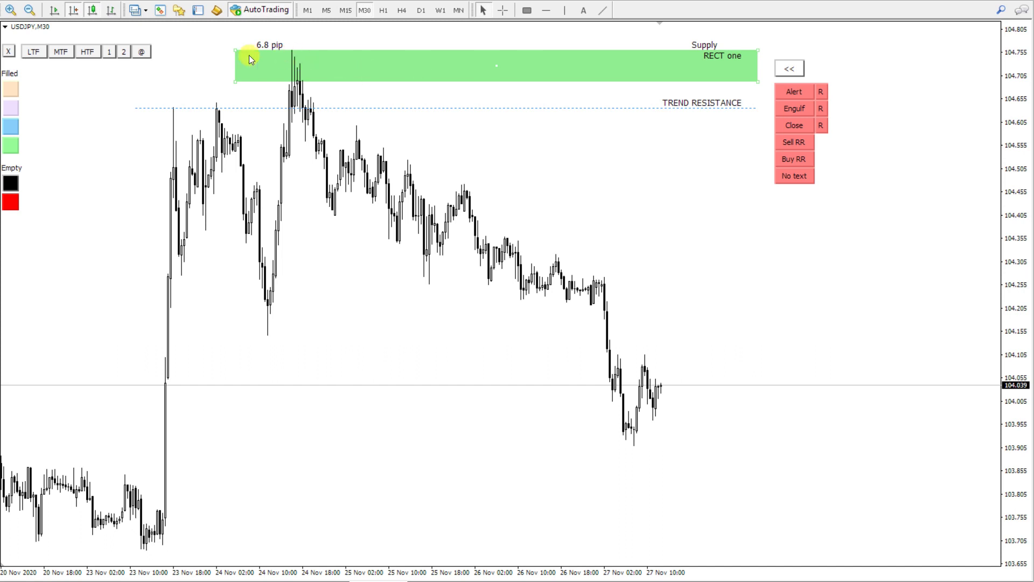
Try each of the four filled colours on the rectangle, followed by the empty black and red outlines.
{"action": "left_click", "coordinate": [11, 89]}
{"action": "left_click", "coordinate": [12, 109]}
{"action": "left_click", "coordinate": [11, 127]}
{"action": "left_click", "coordinate": [11, 146]}
{"action": "left_click", "coordinate": [11, 186]}
{"action": "left_click", "coordinate": [10, 203]}
Try widths 2 and 1 and the black outline on the rectangle, and finish with the pale green fill.
{"action": "left_click", "coordinate": [122, 52]}
{"action": "left_click", "coordinate": [110, 52]}
{"action": "left_click", "coordinate": [12, 182]}
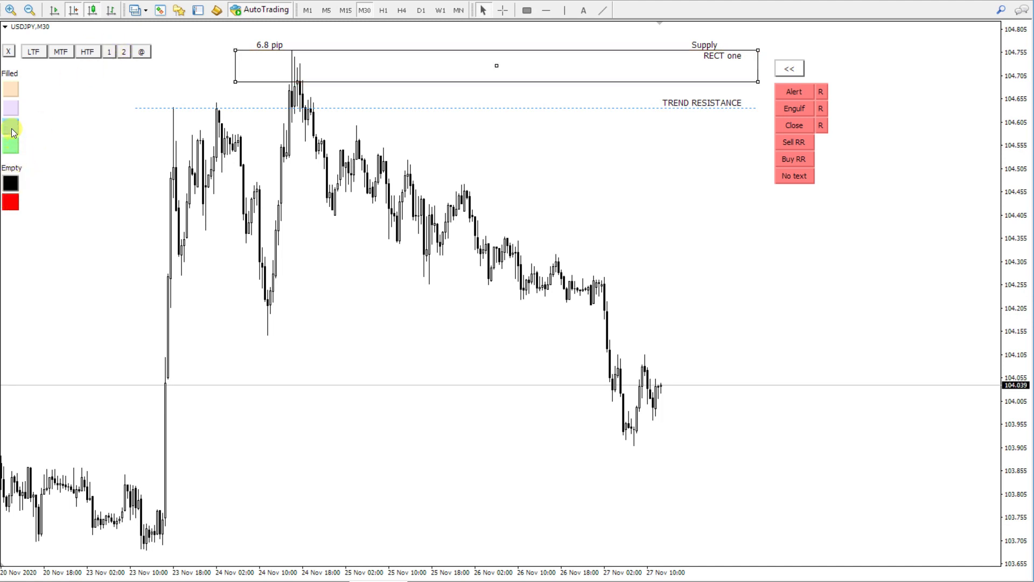
{"action": "left_click", "coordinate": [12, 128]}
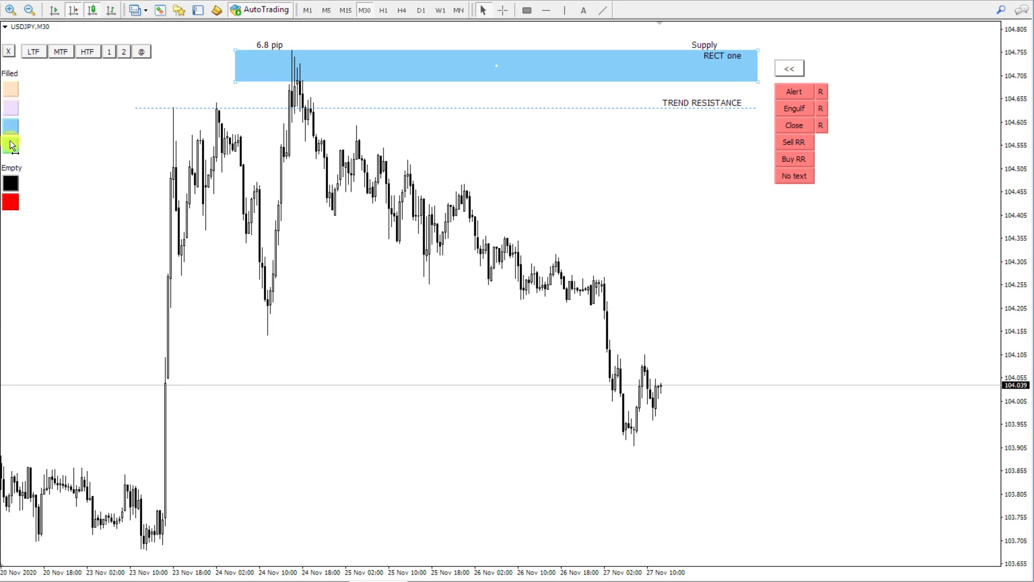
{"action": "left_click", "coordinate": [11, 144]}
Set the TREND RESISTANCE line to width 2, try several preset colours on it and finish with black.
{"action": "left_click", "coordinate": [208, 109]}
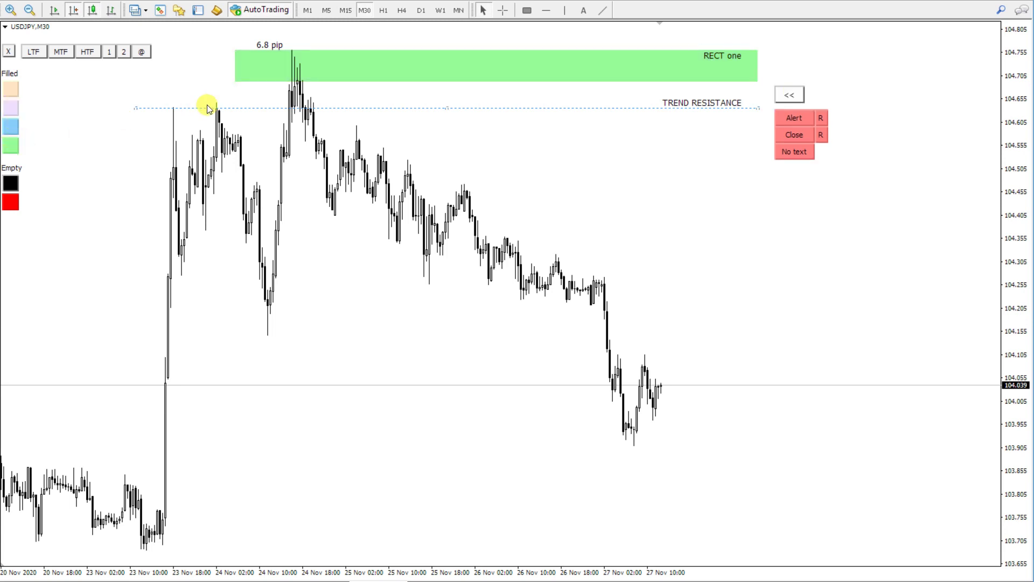
{"action": "left_click", "coordinate": [124, 50]}
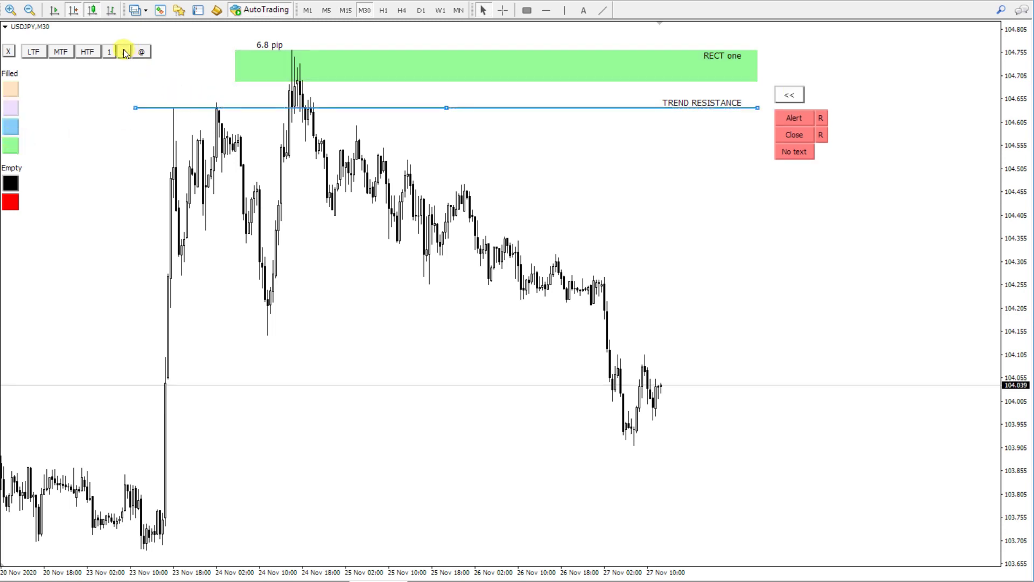
{"action": "left_click", "coordinate": [14, 145]}
{"action": "left_click", "coordinate": [13, 107]}
{"action": "left_click", "coordinate": [11, 202]}
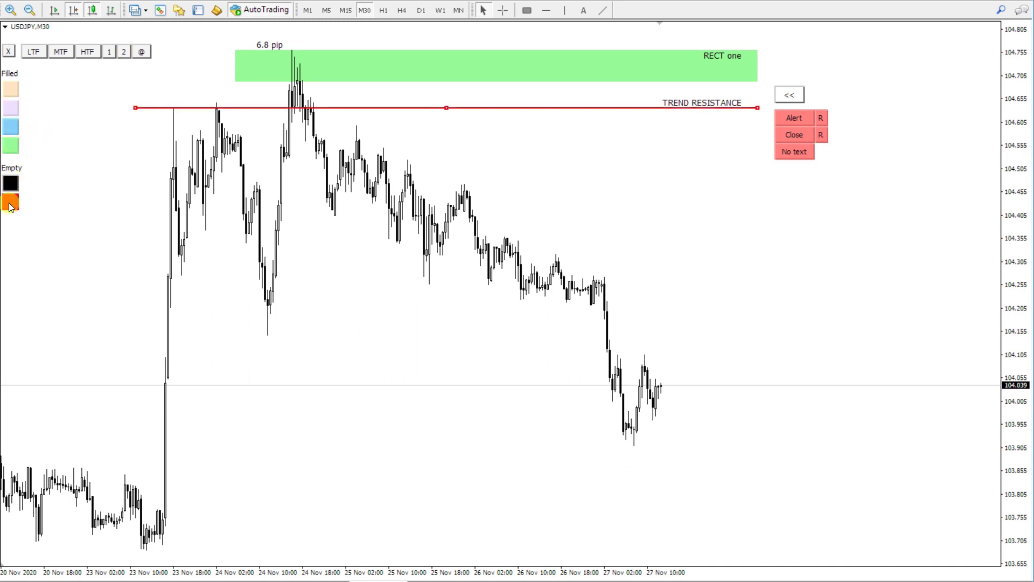
{"action": "left_click", "coordinate": [11, 183]}
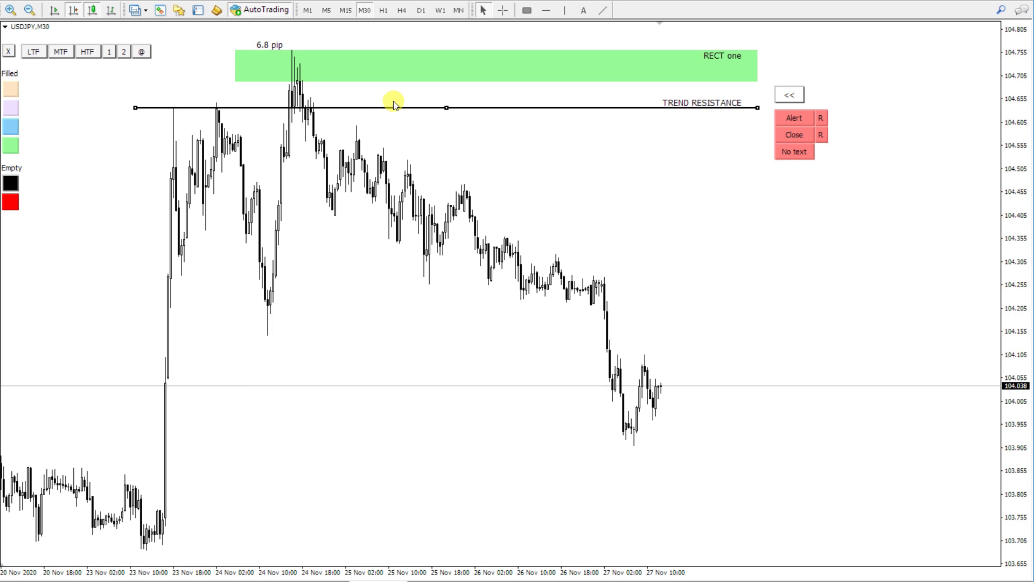
{"action": "left_click", "coordinate": [428, 109]}
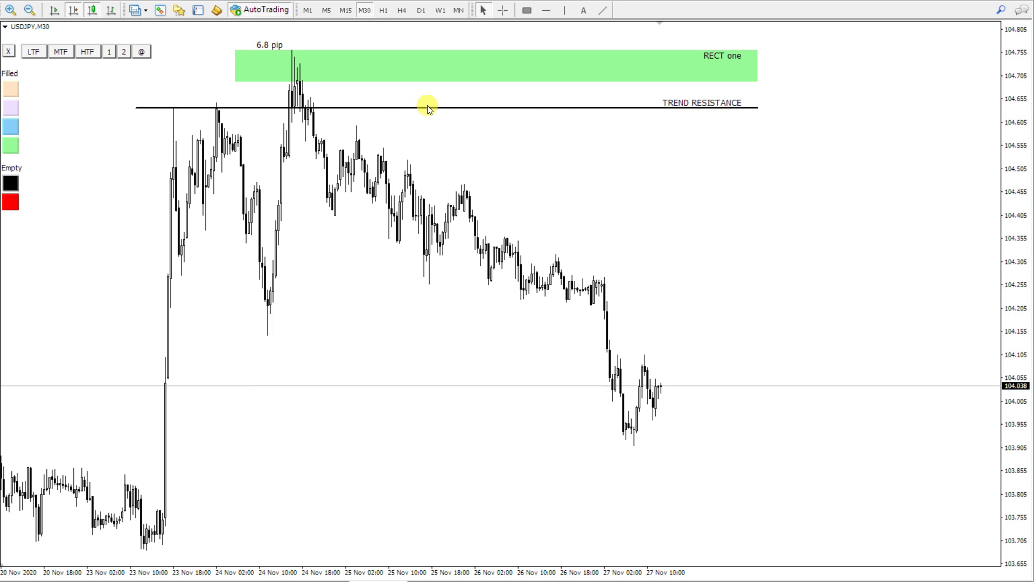
Examine the four filled colours and the empty rectangle colours in the Trading box Technical analysis inputs, leaving the settings unchanged.
{"action": "right_click", "coordinate": [486, 135]}
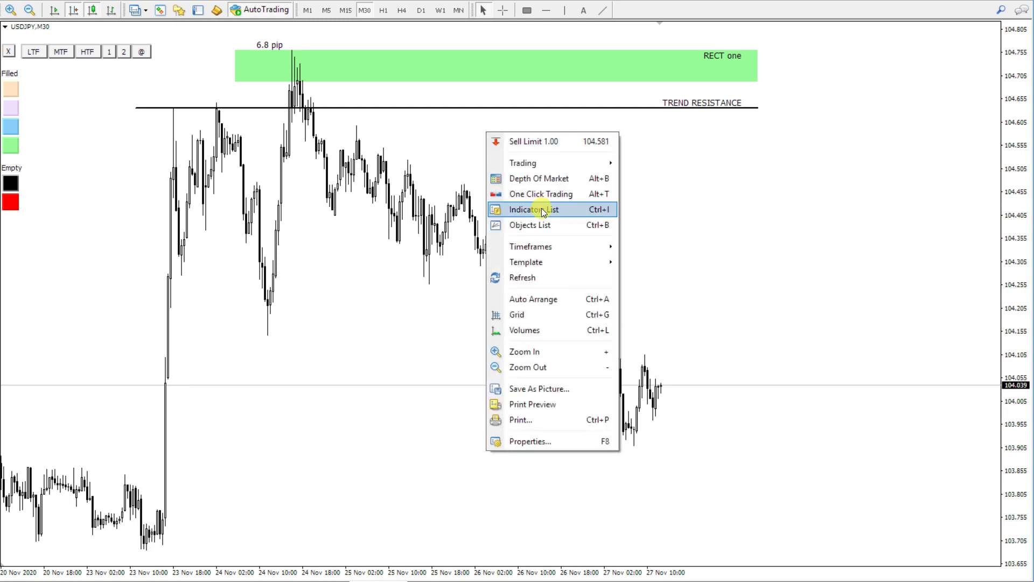
{"action": "left_click", "coordinate": [541, 208]}
{"action": "double_click", "coordinate": [347, 196]}
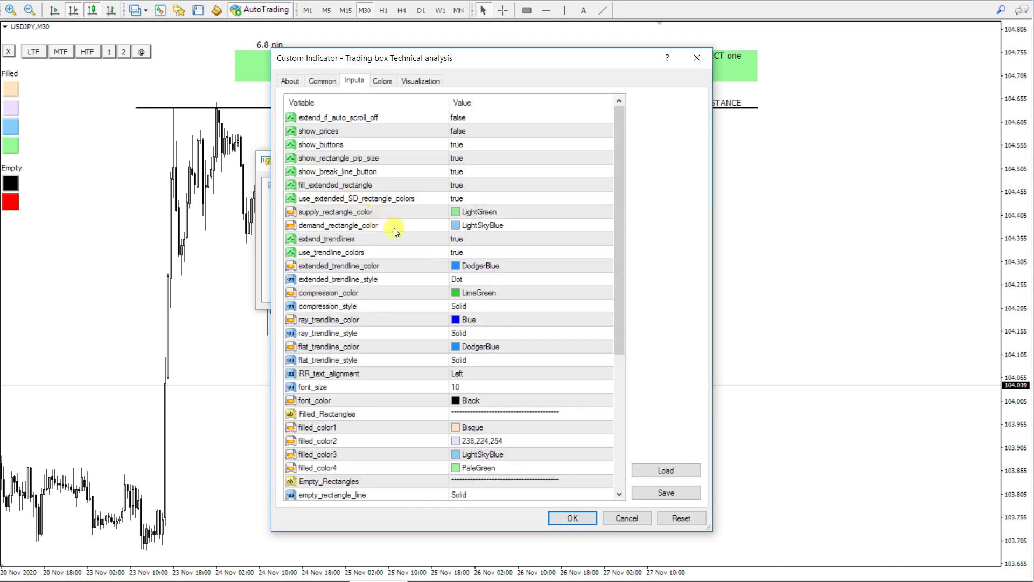
{"action": "scroll", "coordinate": [379, 221], "scroll_direction": "down", "scroll_amount": 5}
{"action": "left_click", "coordinate": [473, 227]}
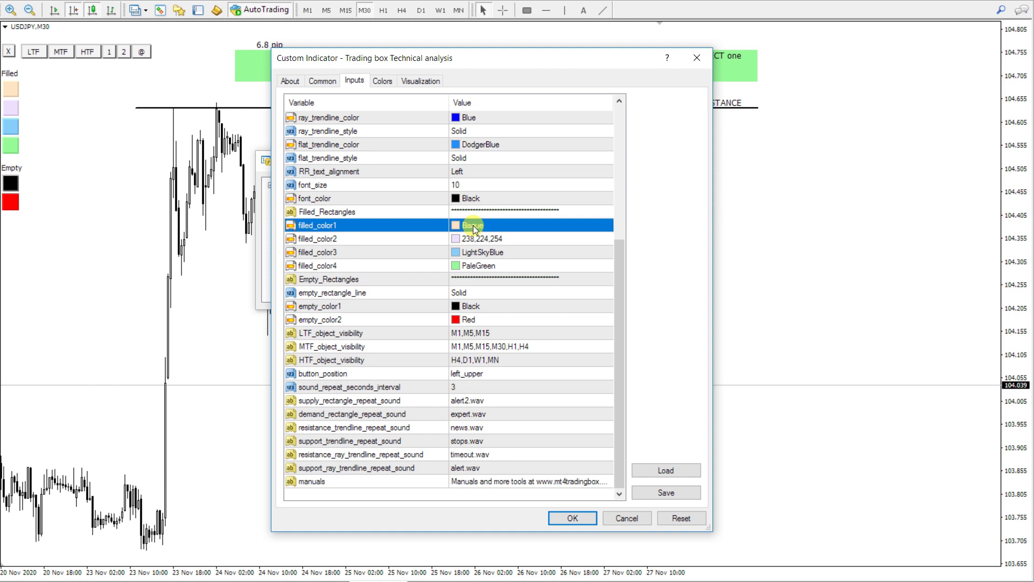
{"action": "left_click", "coordinate": [482, 237]}
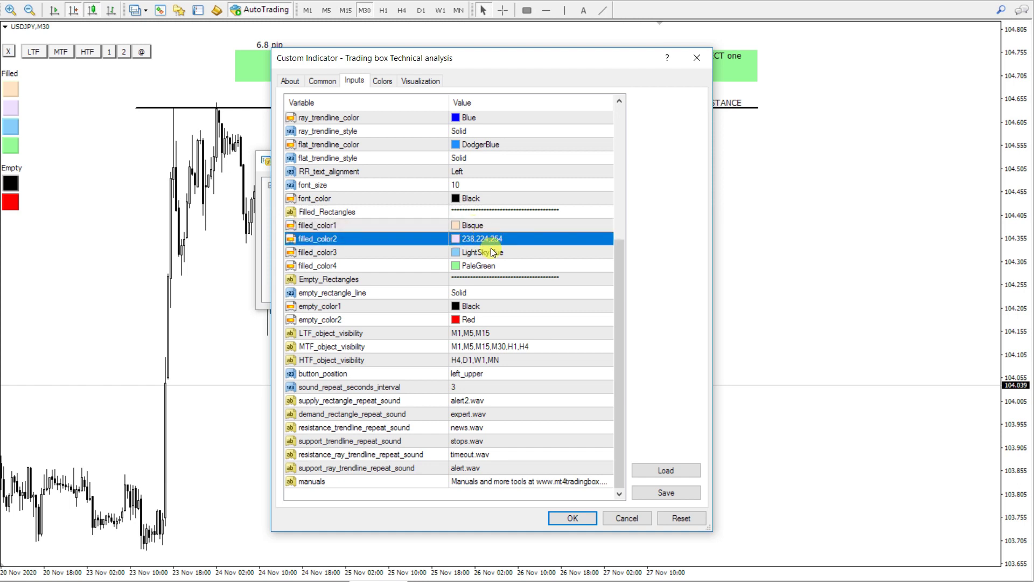
{"action": "left_click", "coordinate": [490, 251]}
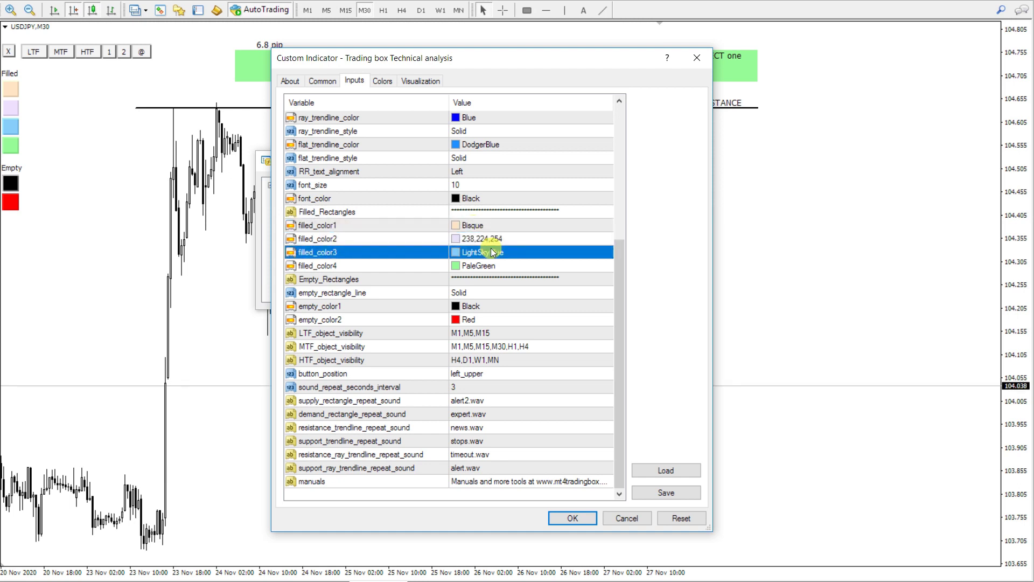
{"action": "left_click", "coordinate": [448, 238]}
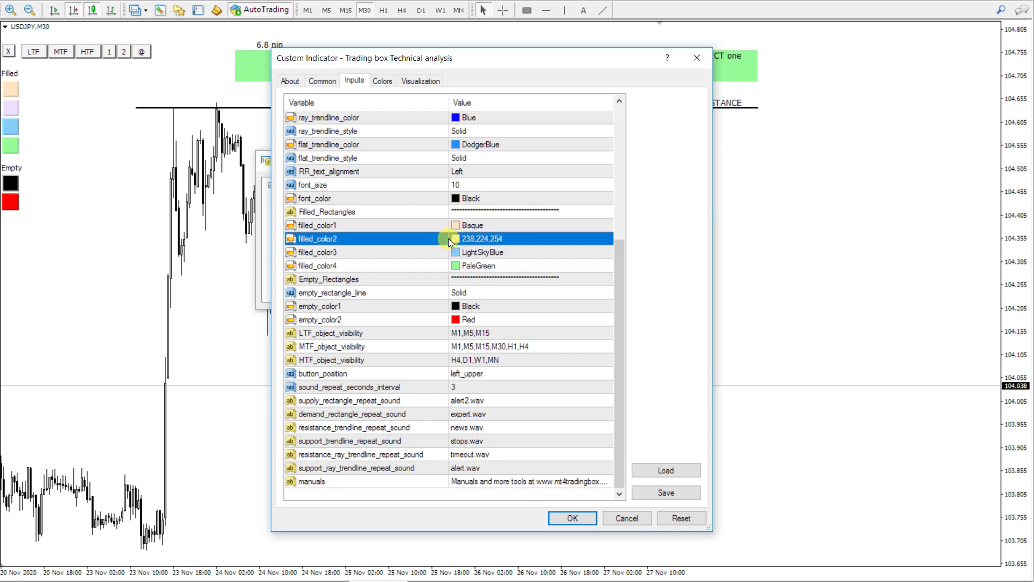
{"action": "left_click", "coordinate": [305, 223]}
{"action": "left_click", "coordinate": [313, 254]}
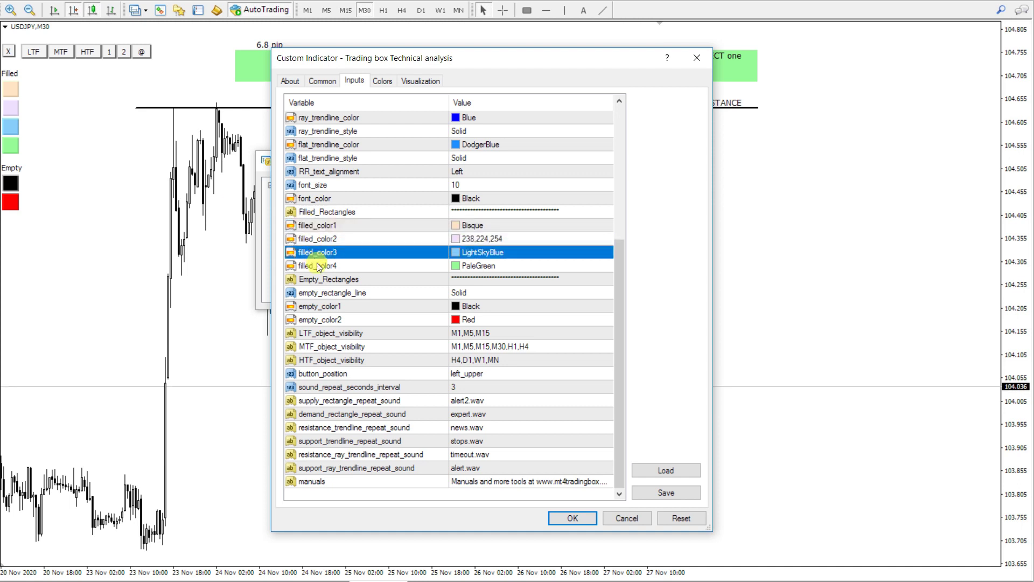
{"action": "left_click", "coordinate": [318, 265]}
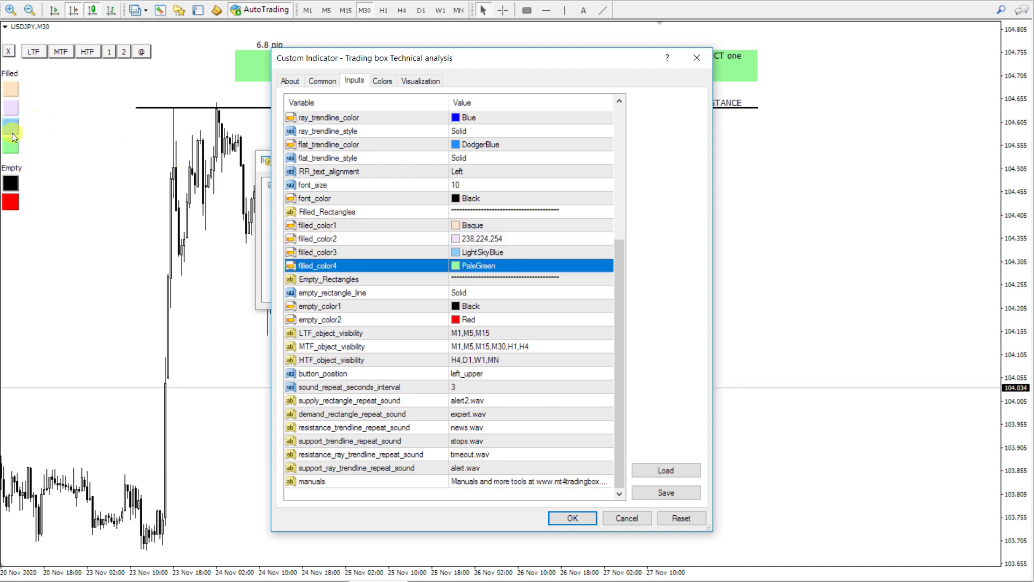
{"action": "left_click", "coordinate": [331, 320]}
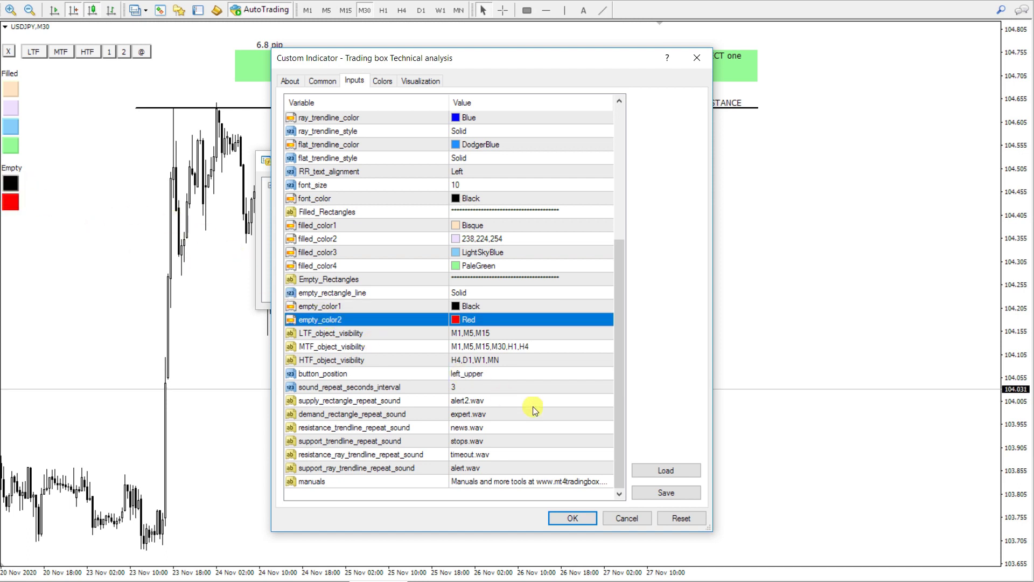
{"action": "left_click", "coordinate": [627, 516]}
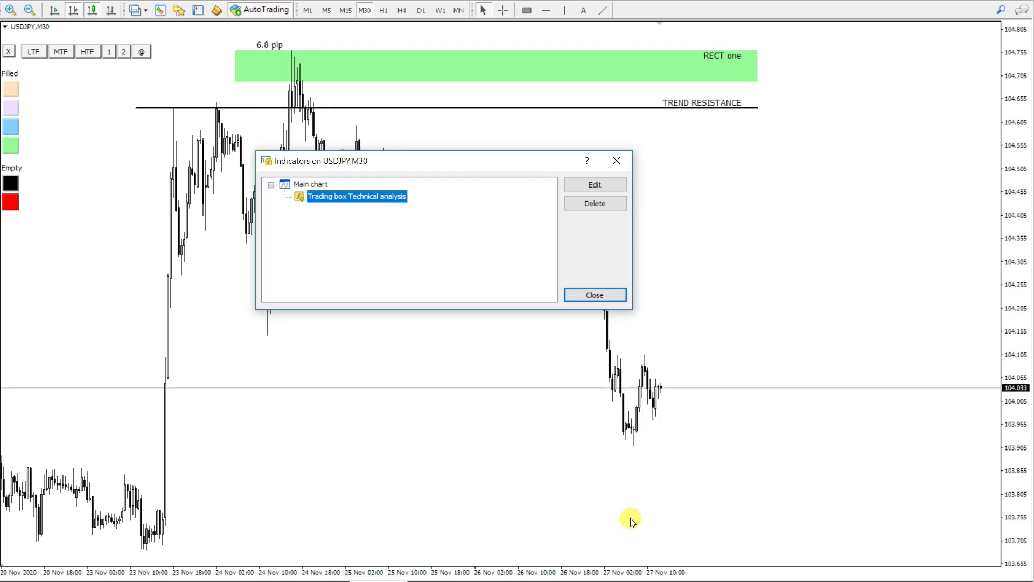
{"action": "left_click", "coordinate": [596, 295]}
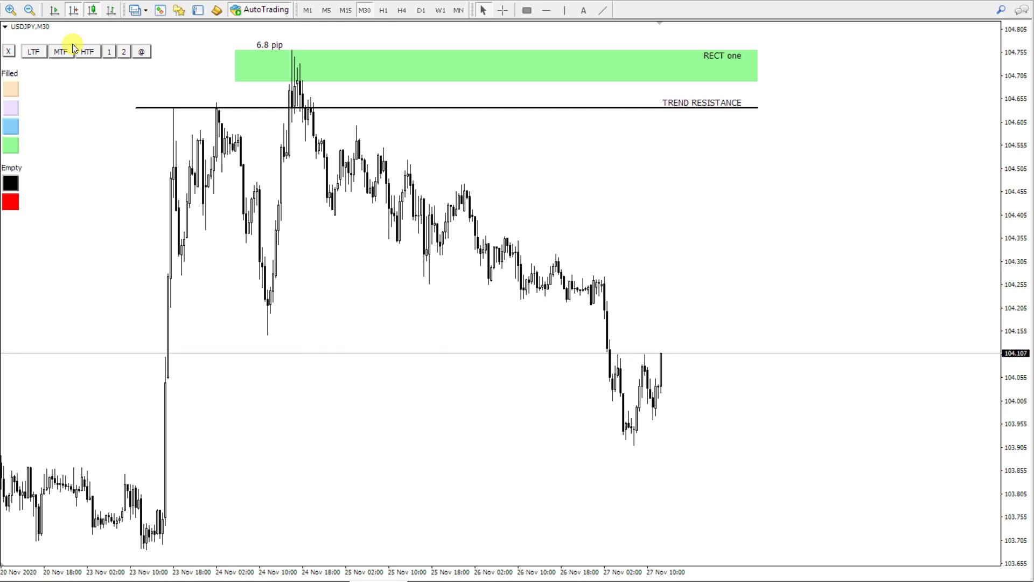
Limit the RECT one rectangle to the lower timeframes (LTF) and view it on the M15 chart.
{"action": "double_click", "coordinate": [234, 78]}
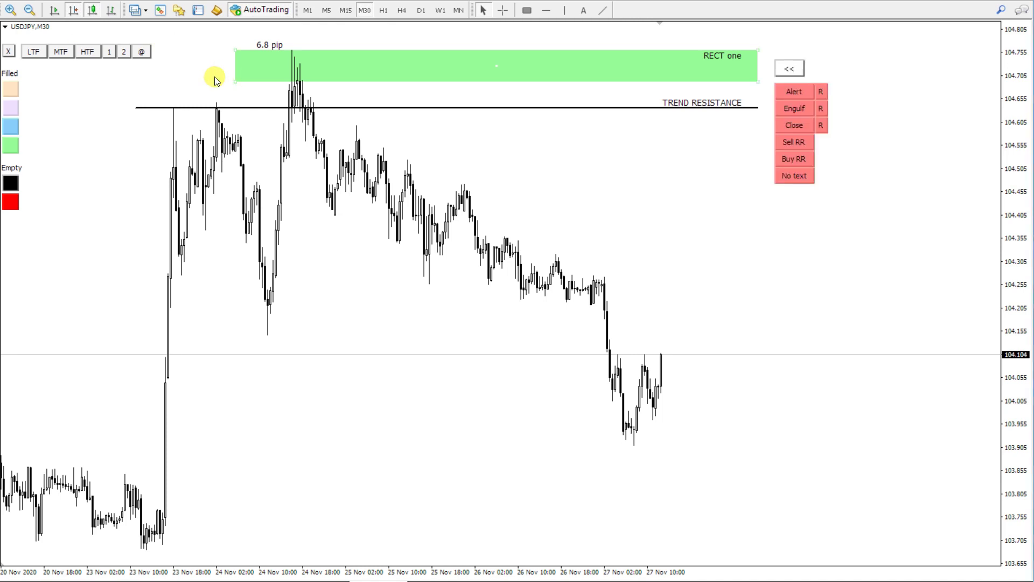
{"action": "left_click", "coordinate": [33, 52]}
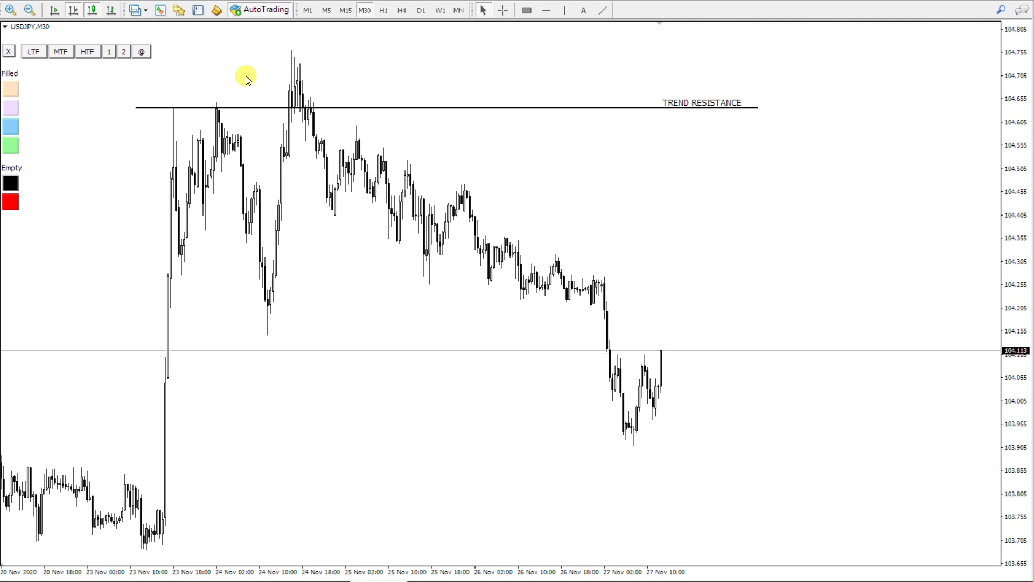
{"action": "left_click", "coordinate": [345, 10]}
{"action": "left_click_drag", "start_coordinate": [571, 229], "coordinate": [433, 246]}
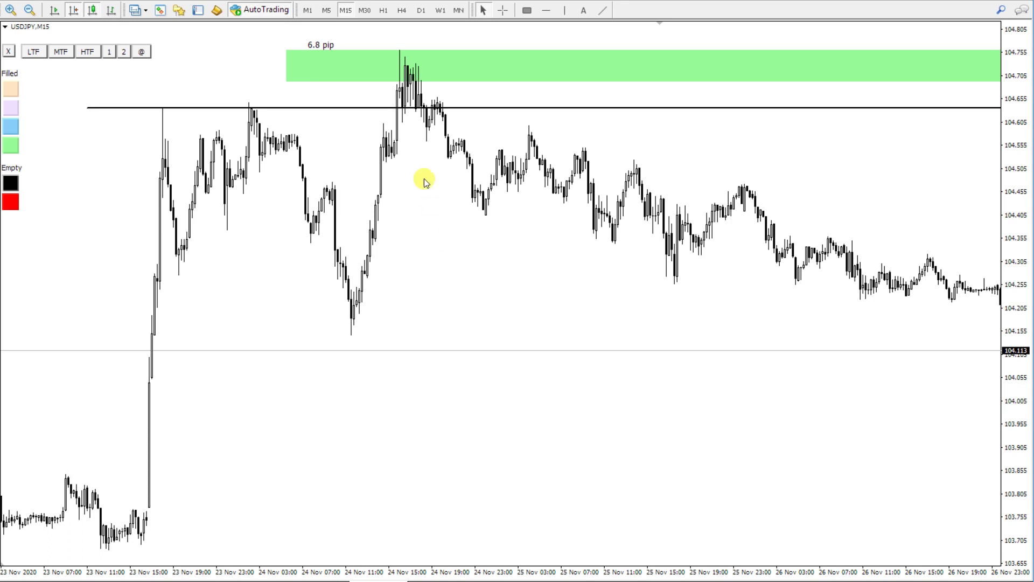
Check which timeframes are enabled in the green rectangle's visualization properties.
{"action": "right_click", "coordinate": [292, 79]}
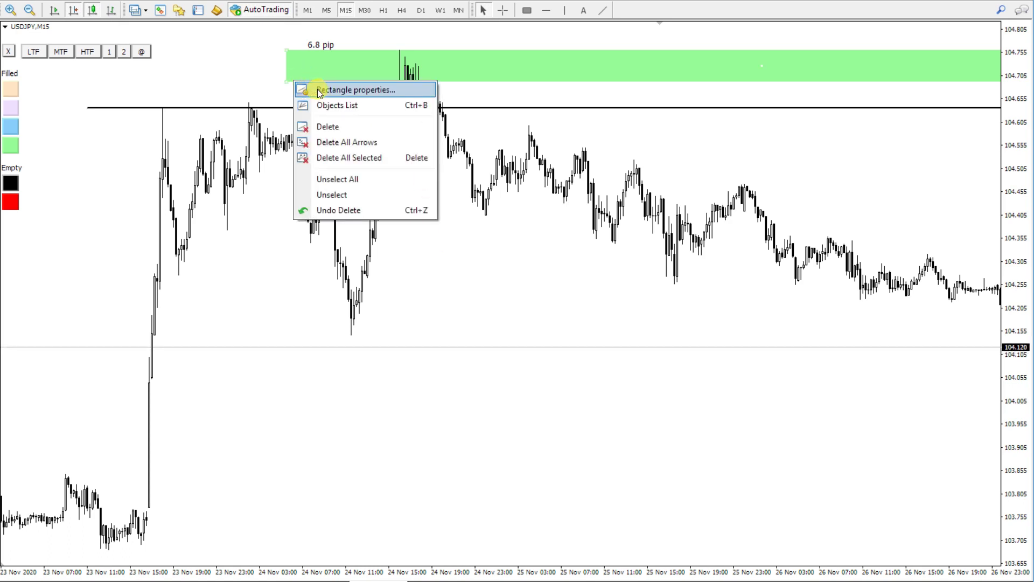
{"action": "left_click", "coordinate": [318, 89]}
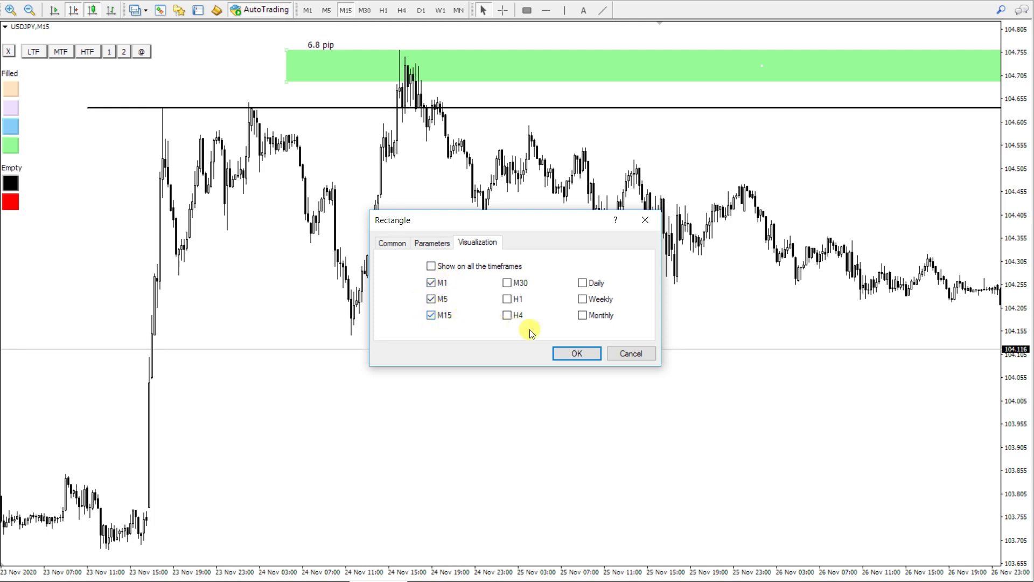
{"action": "left_click", "coordinate": [583, 353]}
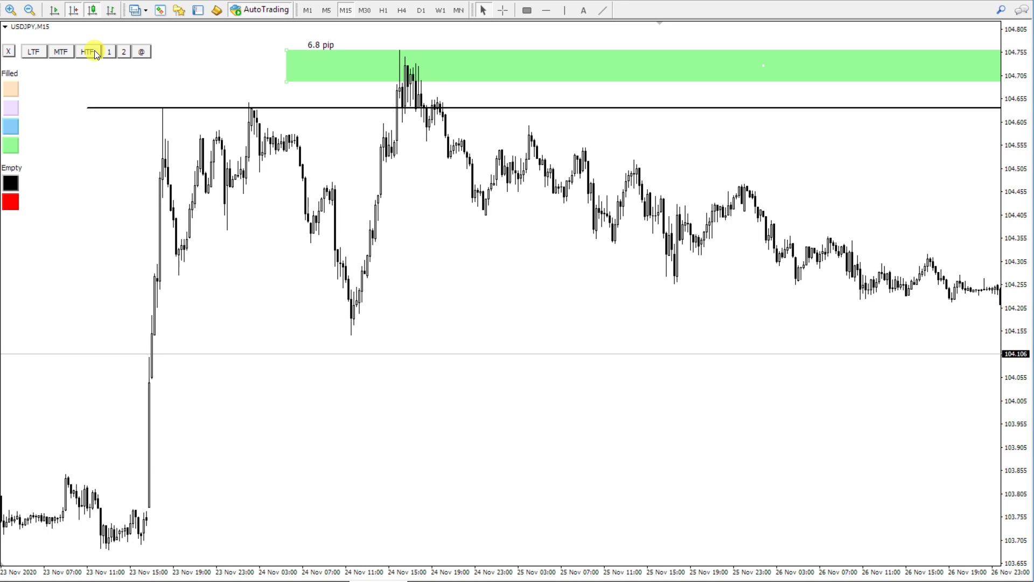
Examine the LTF, MTF and HTF object visibility timeframes in the Trading box Technical analysis inputs and close the indicator list.
{"action": "right_click", "coordinate": [461, 242]}
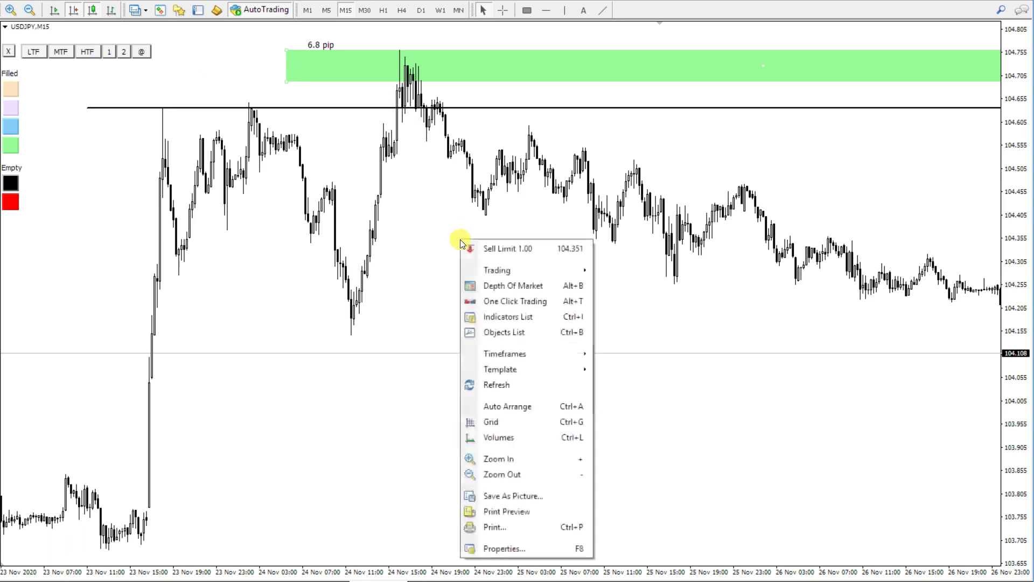
{"action": "left_click", "coordinate": [517, 317]}
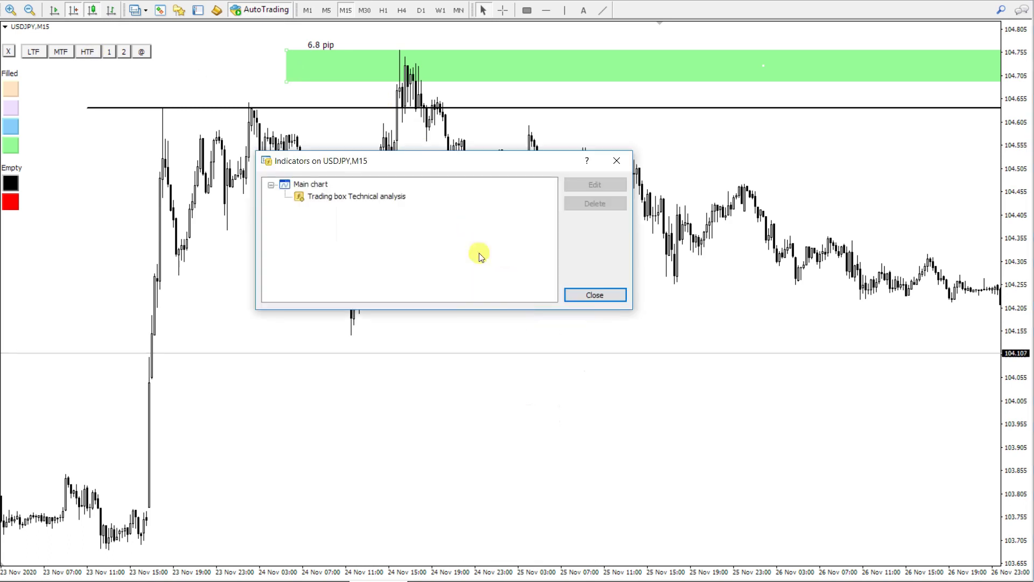
{"action": "double_click", "coordinate": [345, 197]}
{"action": "scroll", "coordinate": [429, 259], "scroll_direction": "down", "scroll_amount": 6}
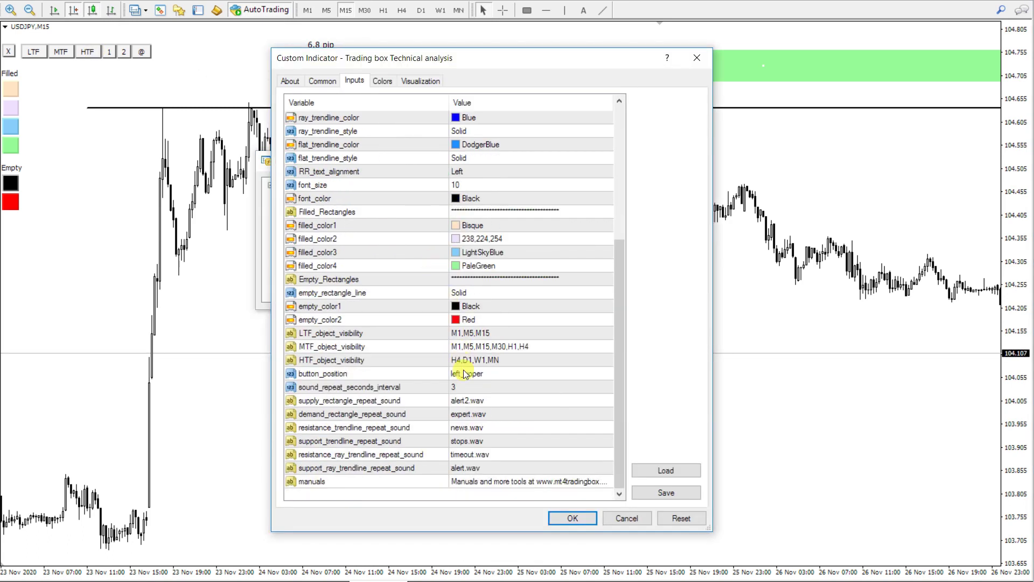
{"action": "left_click", "coordinate": [479, 334]}
{"action": "left_click", "coordinate": [486, 347]}
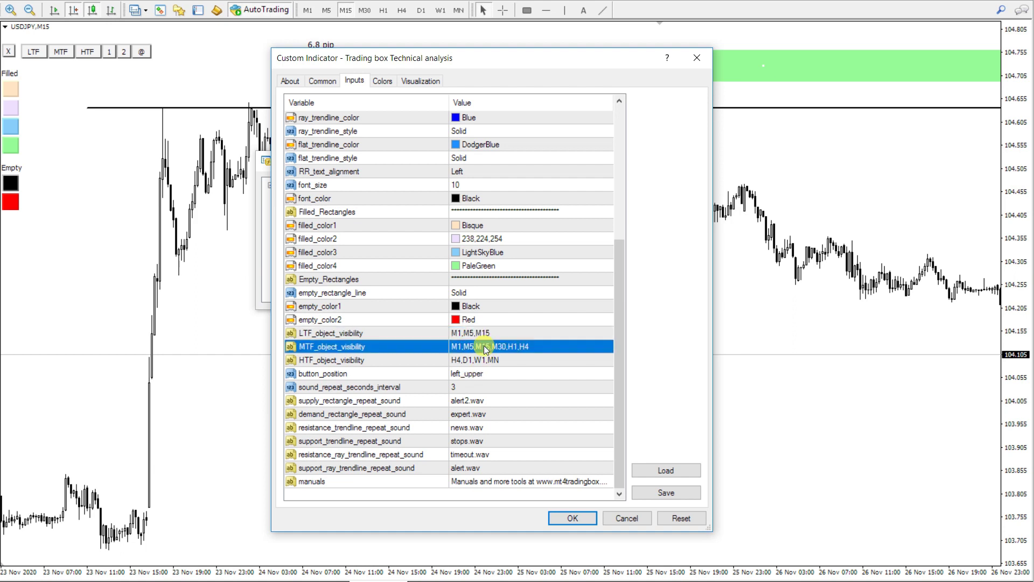
{"action": "left_click", "coordinate": [496, 361]}
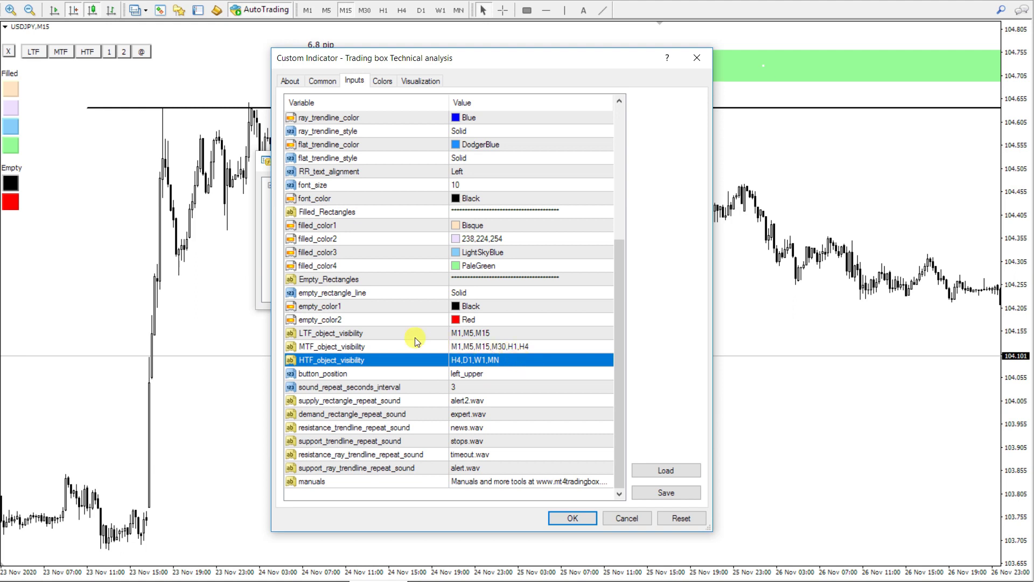
{"action": "left_click", "coordinate": [585, 518]}
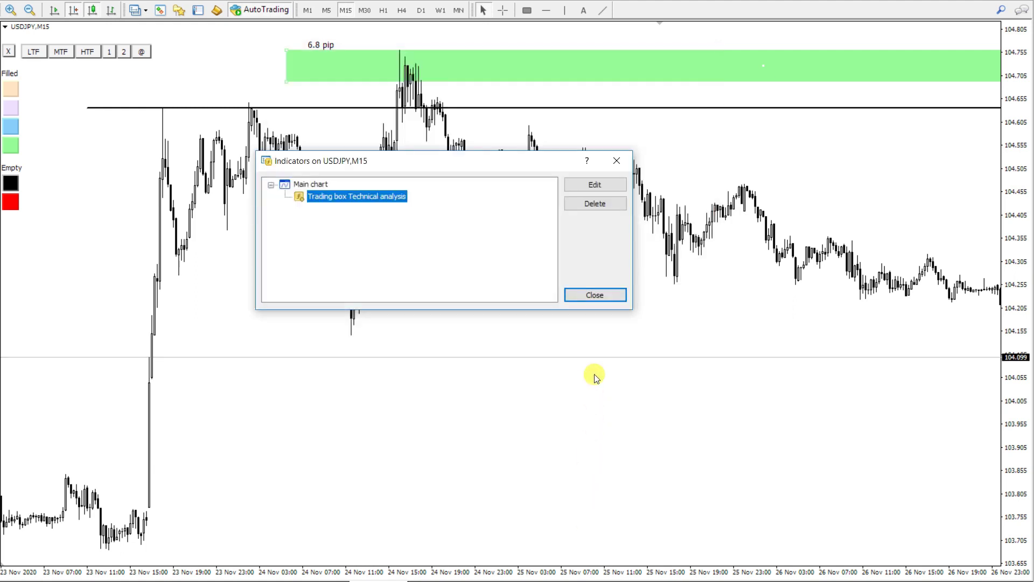
{"action": "left_click", "coordinate": [592, 295]}
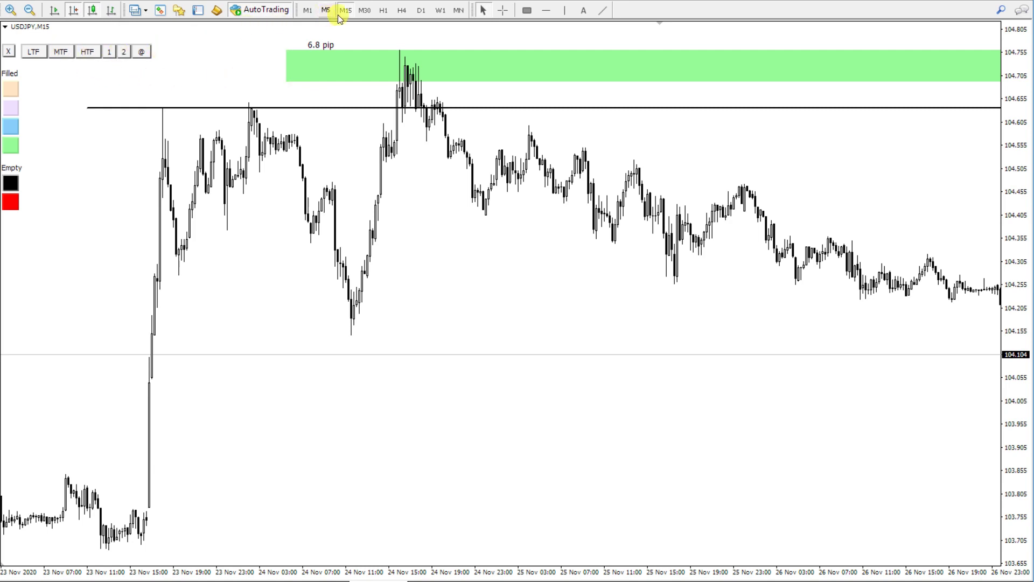
Return to the M30 chart and draw an extended demand rectangle about 7.9 pips high over the 23 November lows.
{"action": "left_click", "coordinate": [364, 11]}
{"action": "left_click_drag", "start_coordinate": [404, 180], "coordinate": [337, 173]}
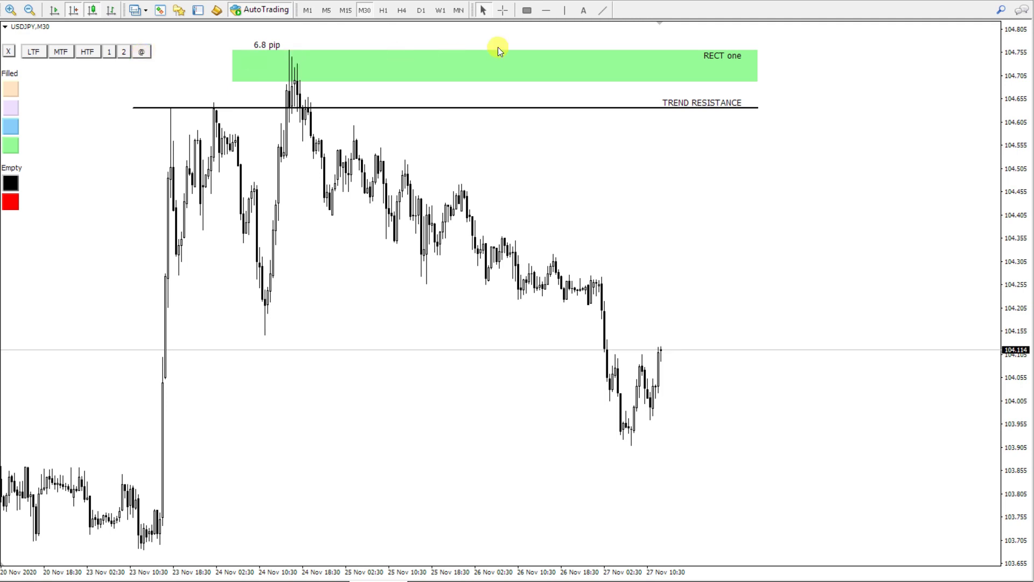
{"action": "left_click", "coordinate": [527, 10]}
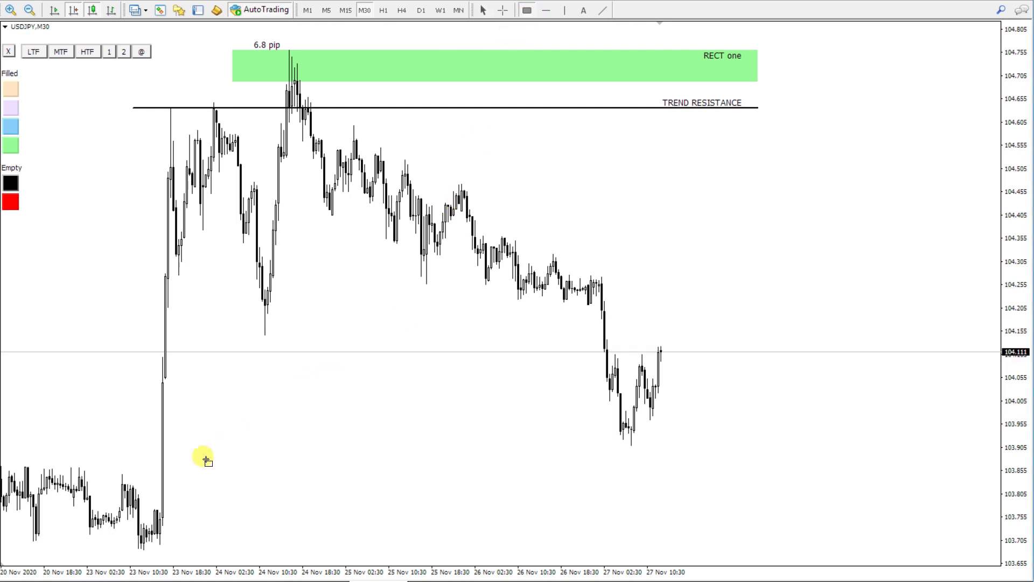
{"action": "left_click_drag", "start_coordinate": [146, 507], "coordinate": [288, 546]}
{"action": "left_click", "coordinate": [318, 520]}
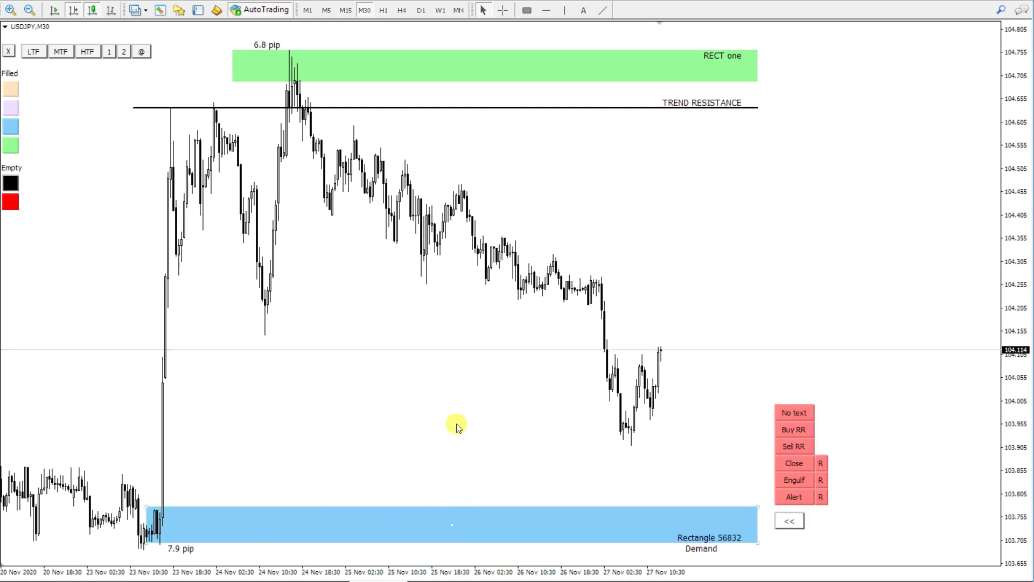
Switch to the M1 chart, jump to the selected demand rectangle, look around it and return to M30.
{"action": "left_click", "coordinate": [307, 10]}
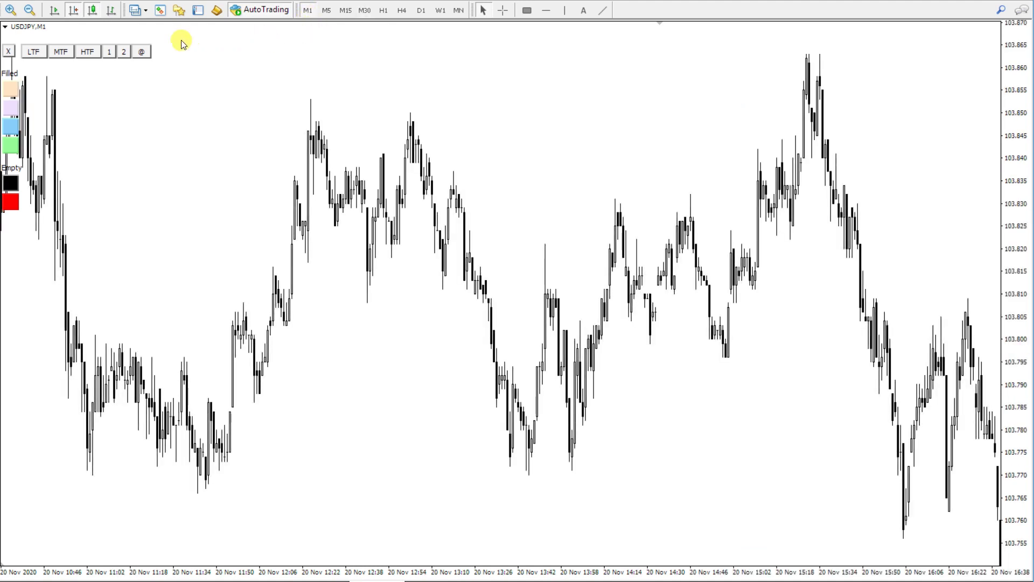
{"action": "left_click", "coordinate": [142, 52]}
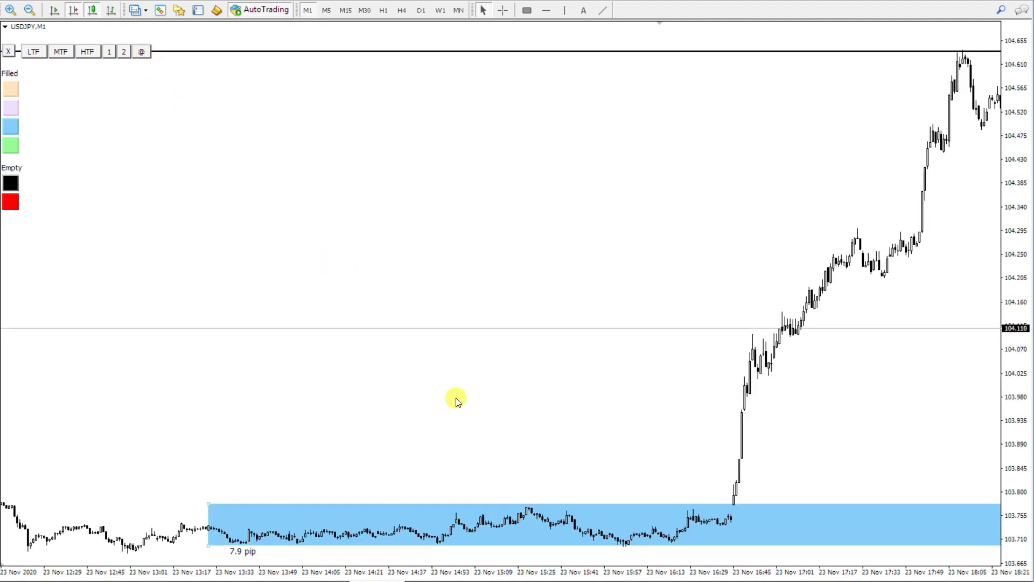
{"action": "left_click_drag", "start_coordinate": [459, 405], "coordinate": [700, 404]}
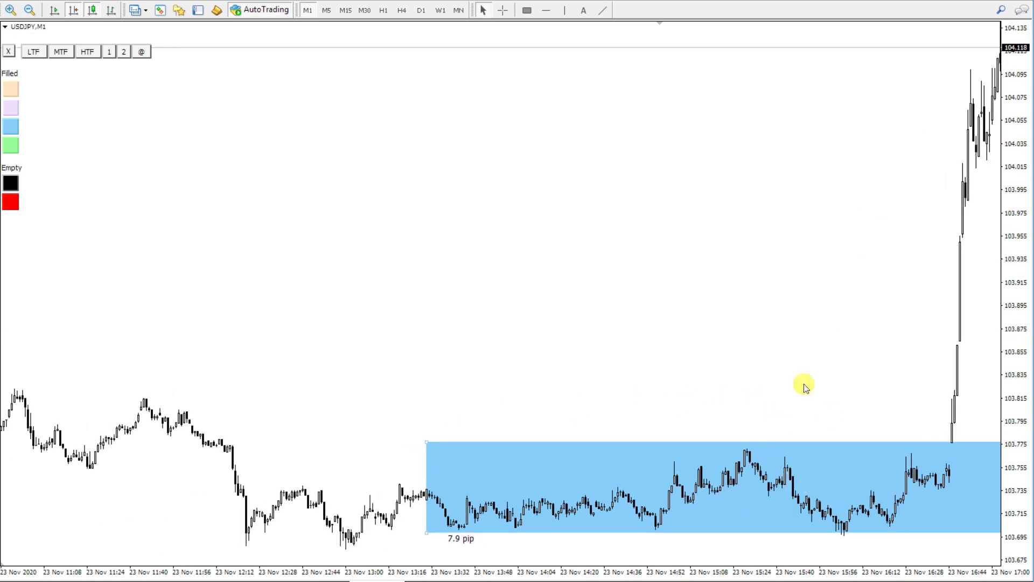
{"action": "left_click_drag", "start_coordinate": [778, 366], "coordinate": [519, 230]}
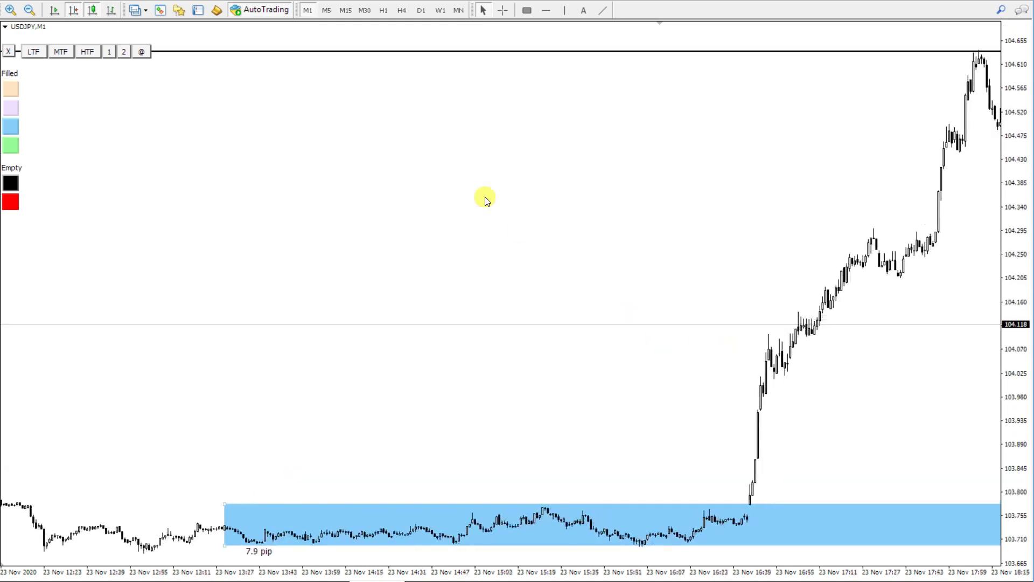
{"action": "left_click", "coordinate": [364, 11]}
Enable the Engulf alert on RECT one and reposition the rectangle over the current price, enlarging it to about 12.5 pips.
{"action": "left_click", "coordinate": [793, 109]}
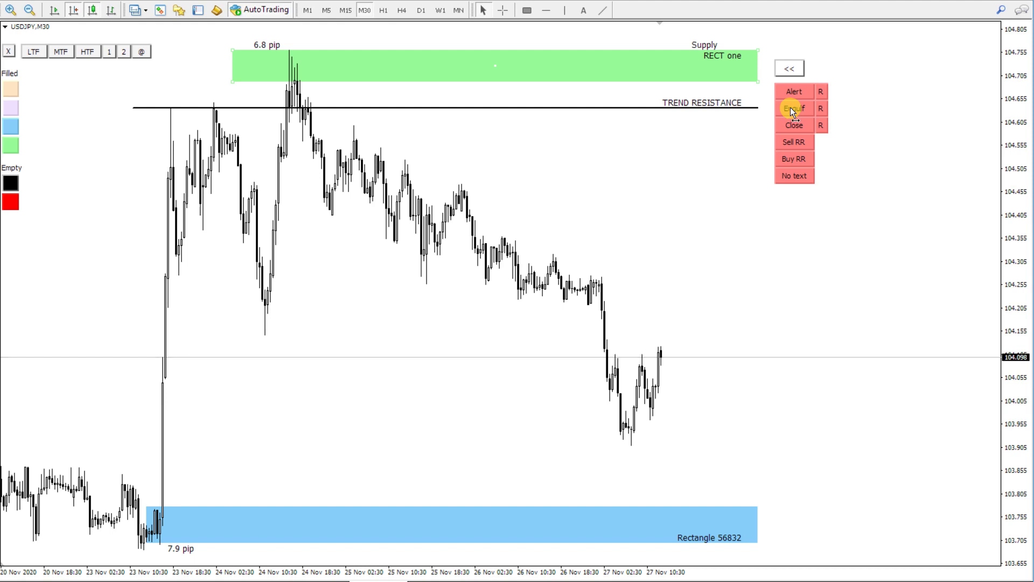
{"action": "left_click", "coordinate": [791, 108]}
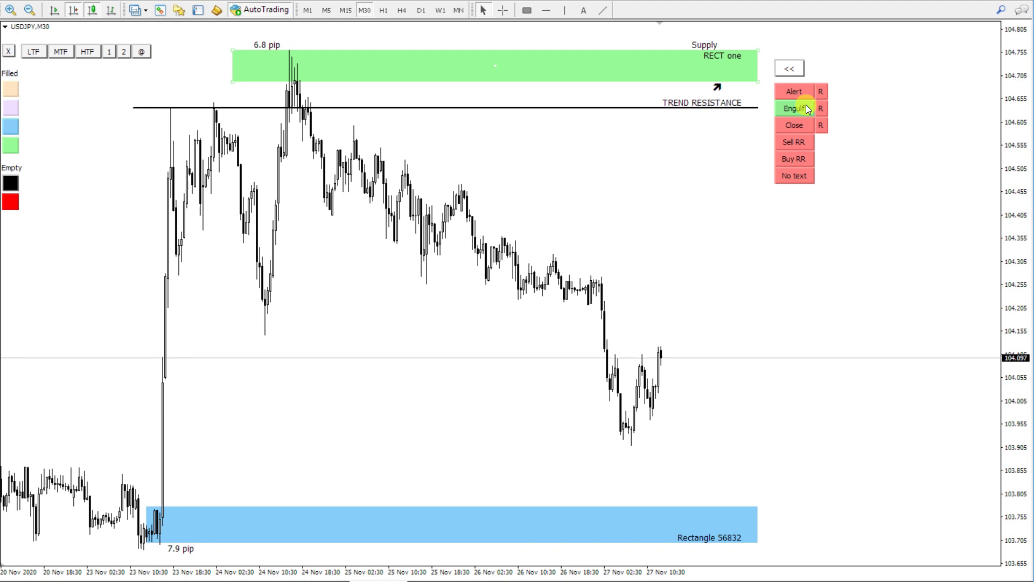
{"action": "left_click_drag", "start_coordinate": [507, 60], "coordinate": [541, 332]}
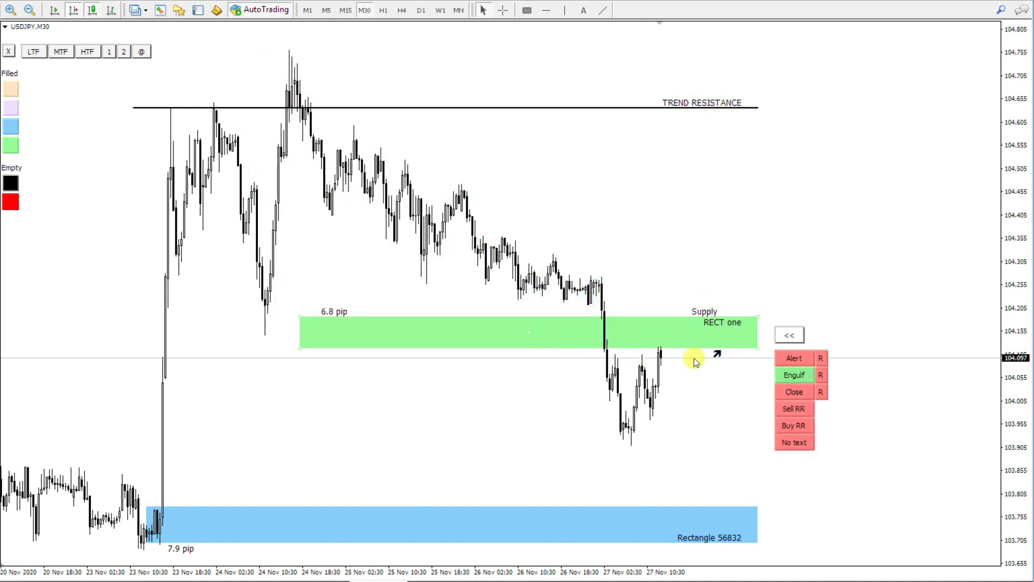
{"action": "left_click_drag", "start_coordinate": [759, 348], "coordinate": [761, 377]}
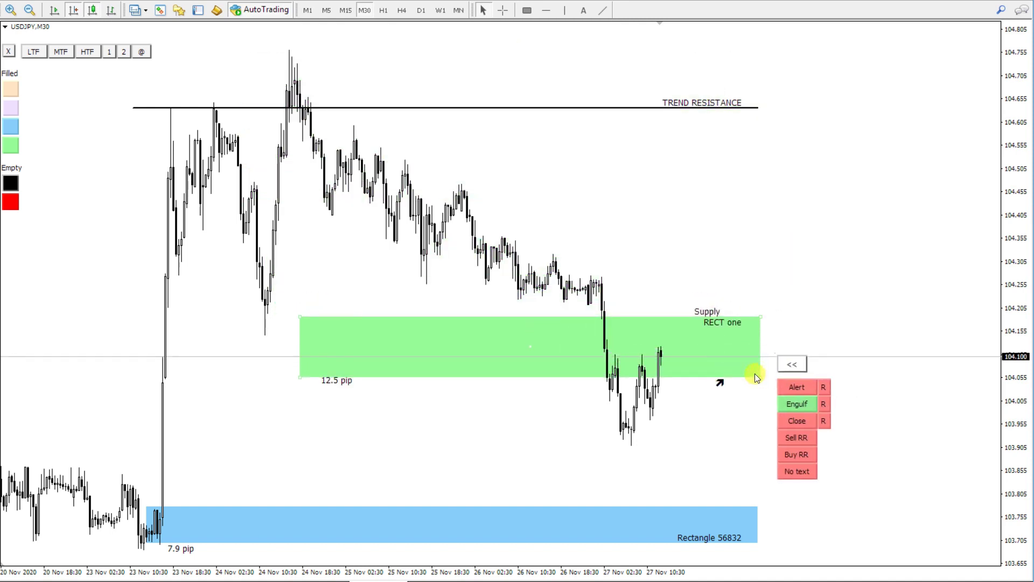
Lower the RECT one rectangle to just below the current price to trigger its engulf alert, and dismiss the alert message.
{"action": "left_click_drag", "start_coordinate": [531, 347], "coordinate": [532, 389]}
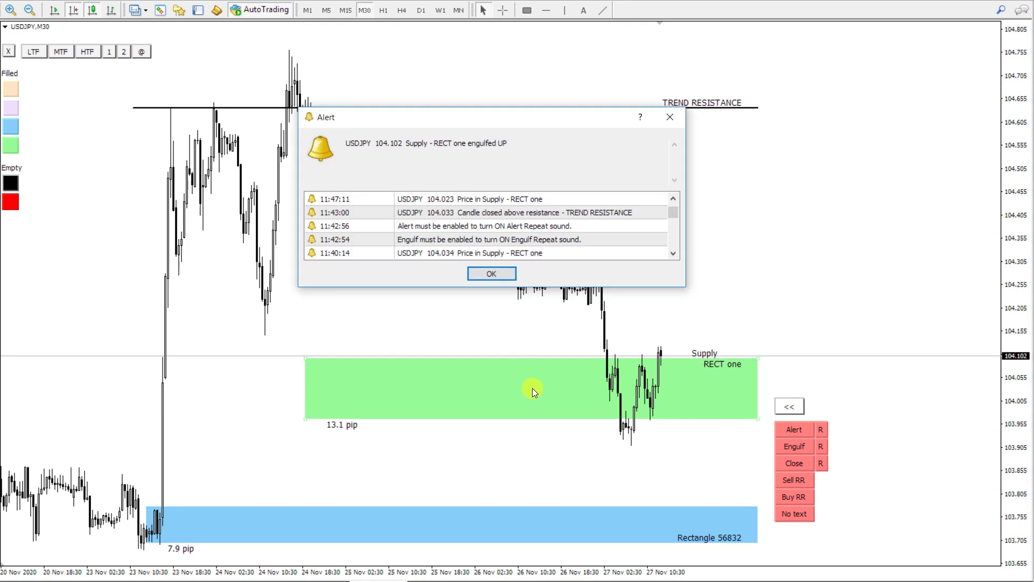
{"action": "left_click_drag", "start_coordinate": [507, 143], "coordinate": [438, 144]}
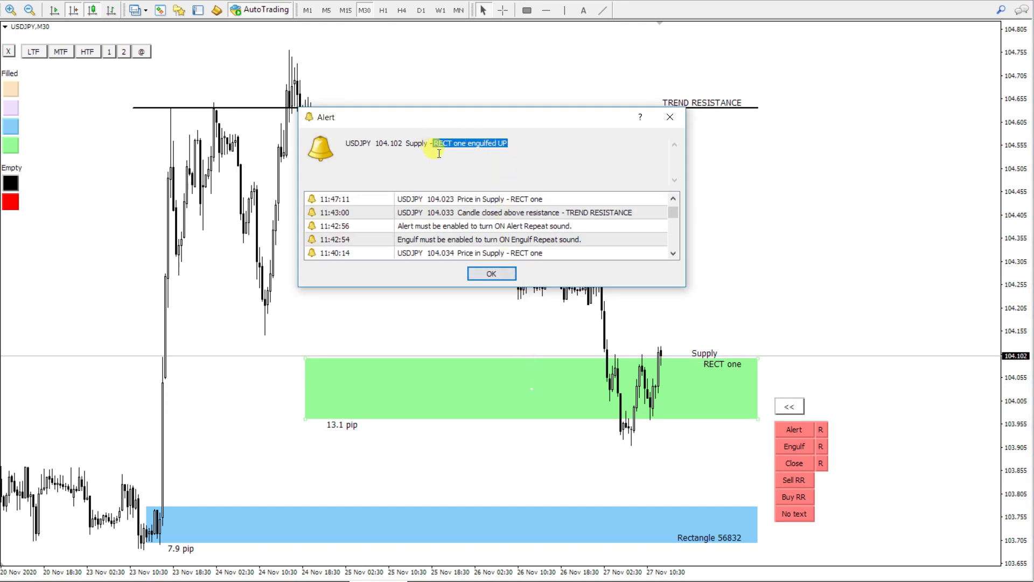
{"action": "left_click", "coordinate": [491, 273]}
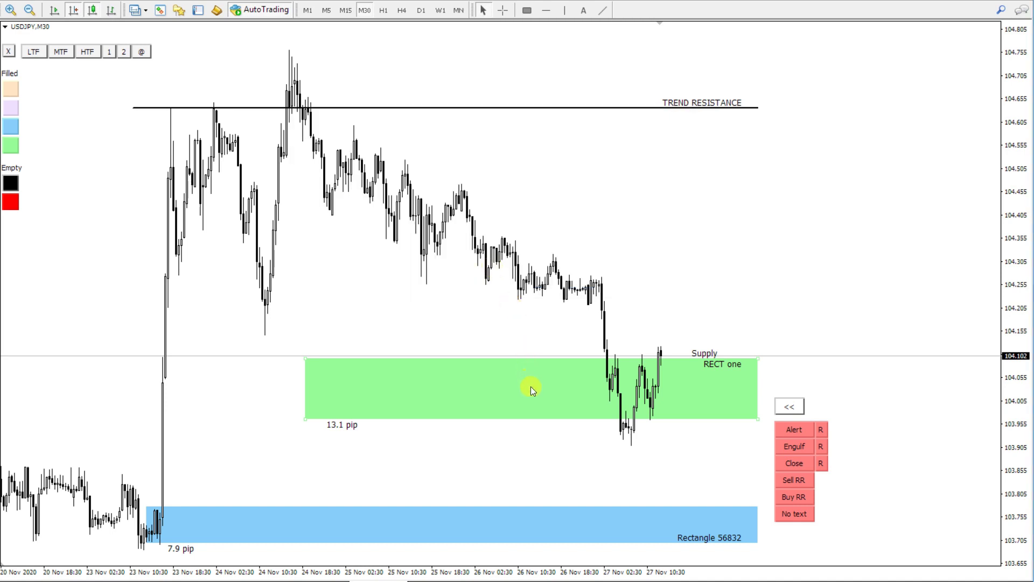
Place RECT one over the chart's highest highs at about 8.2 pips and lower its Sell RR line to about 36.2 pips, RR 4.4.
{"action": "left_click_drag", "start_coordinate": [532, 386], "coordinate": [502, 78]}
{"action": "left_click_drag", "start_coordinate": [251, 107], "coordinate": [272, 85]}
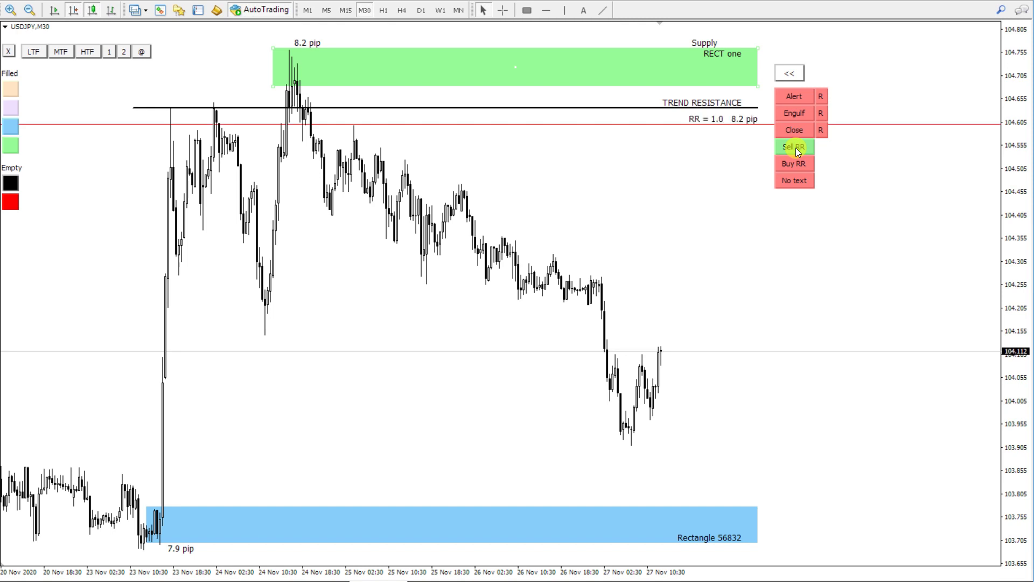
{"action": "left_click", "coordinate": [720, 124]}
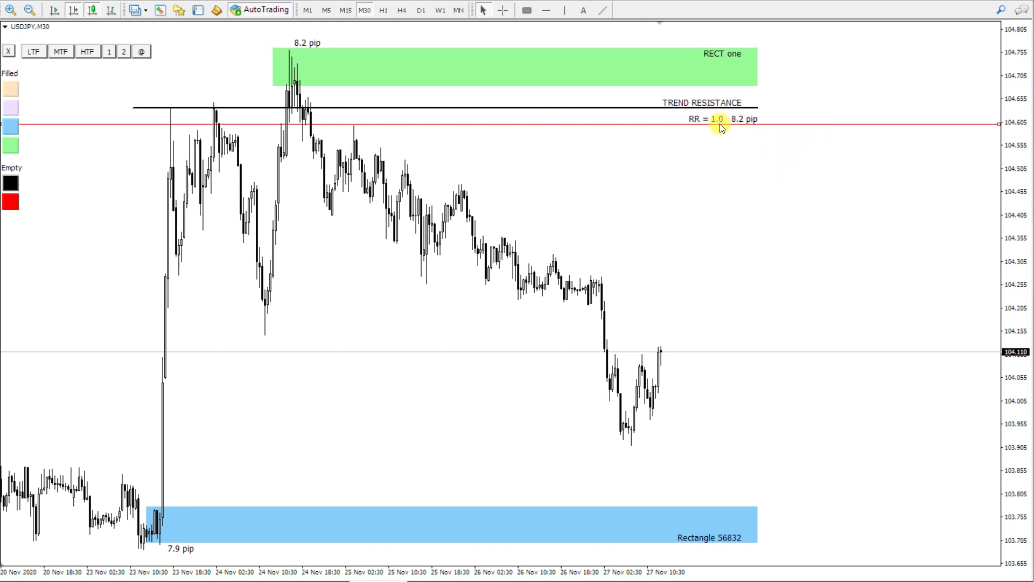
{"action": "left_click_drag", "start_coordinate": [720, 124], "coordinate": [711, 187]}
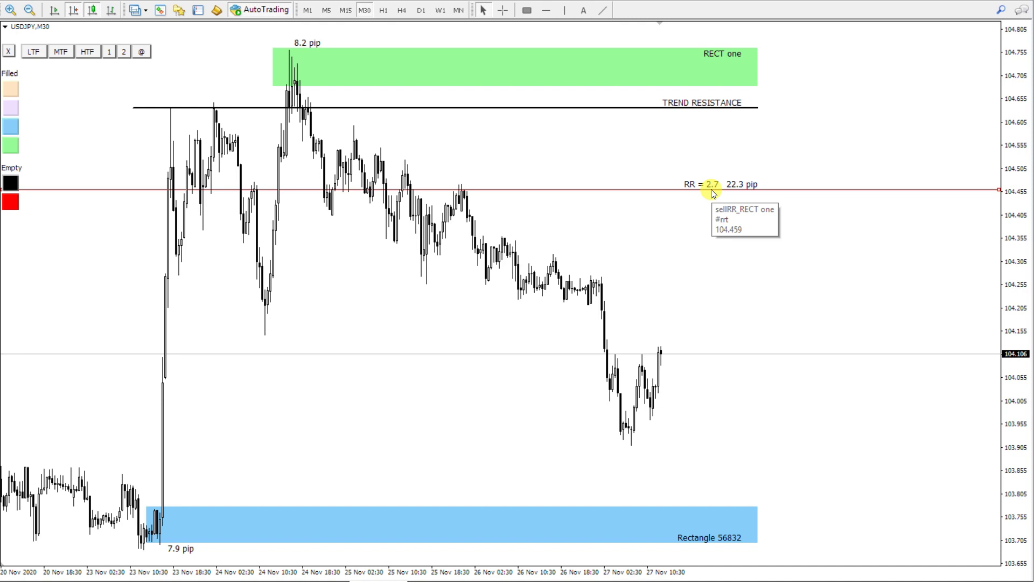
{"action": "left_click_drag", "start_coordinate": [711, 189], "coordinate": [713, 254]}
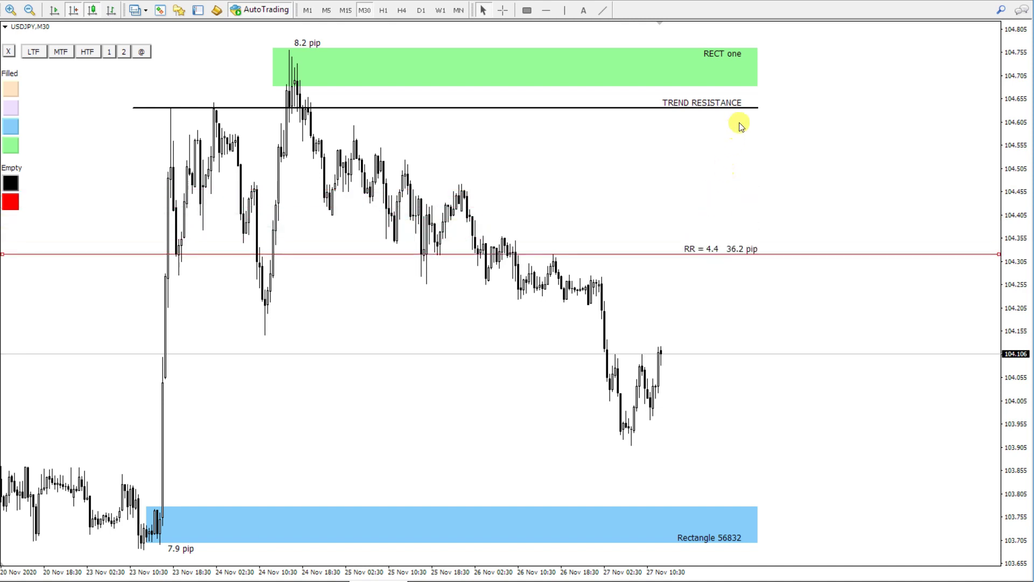
Reduce RECT one's height to about 4.1 pips and turn off its Sell RR line.
{"action": "left_click", "coordinate": [755, 89]}
{"action": "left_click_drag", "start_coordinate": [754, 89], "coordinate": [758, 67]}
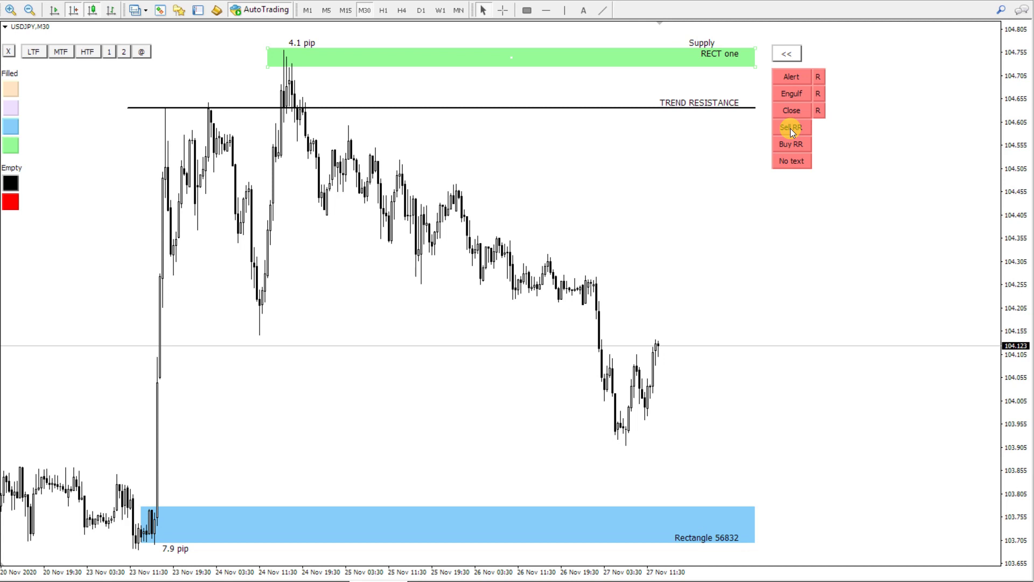
Draw two flat trendlines, one under the 26 November lows near 104.22 and one across the 25 November highs near 104.54.
{"action": "left_click", "coordinate": [602, 12]}
{"action": "left_click_drag", "start_coordinate": [507, 302], "coordinate": [672, 299]}
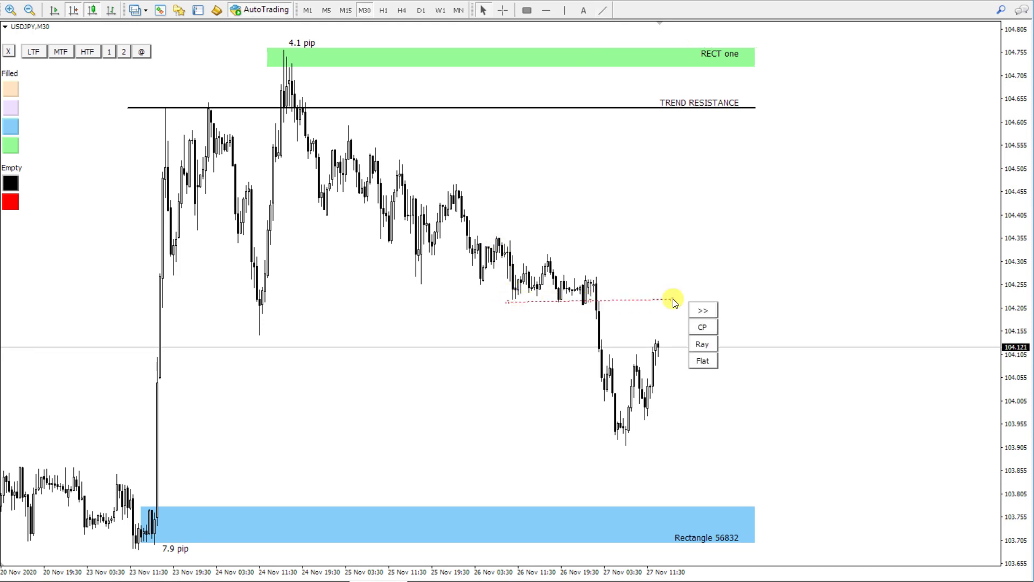
{"action": "left_click", "coordinate": [700, 362]}
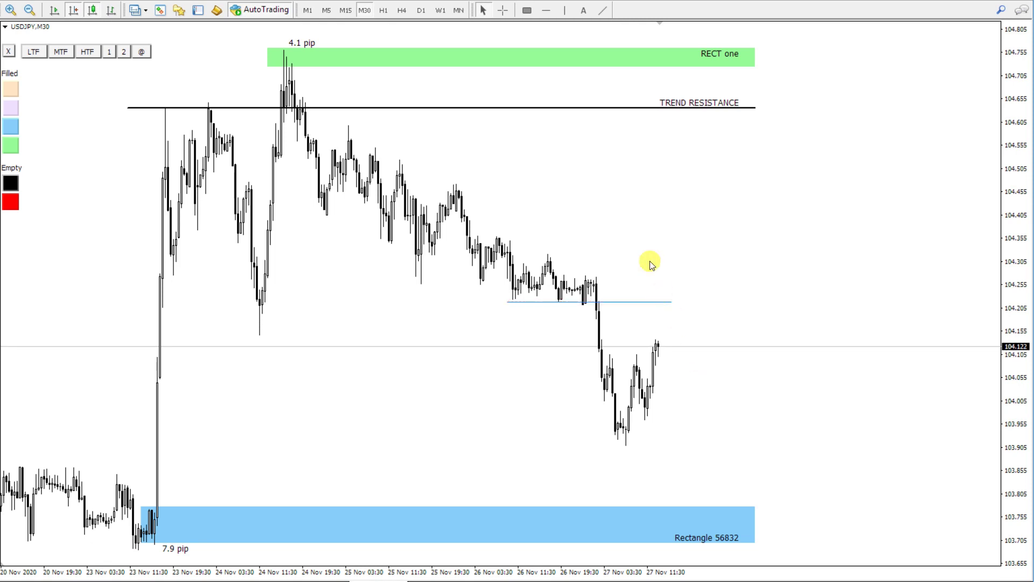
{"action": "left_click", "coordinate": [602, 11]}
{"action": "left_click_drag", "start_coordinate": [324, 153], "coordinate": [424, 153]}
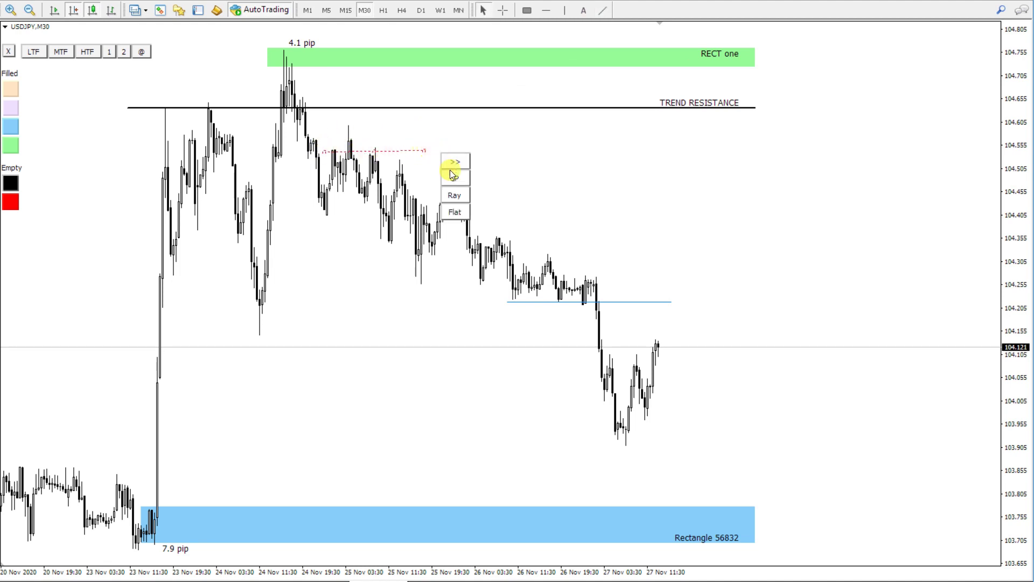
{"action": "left_click", "coordinate": [457, 213]}
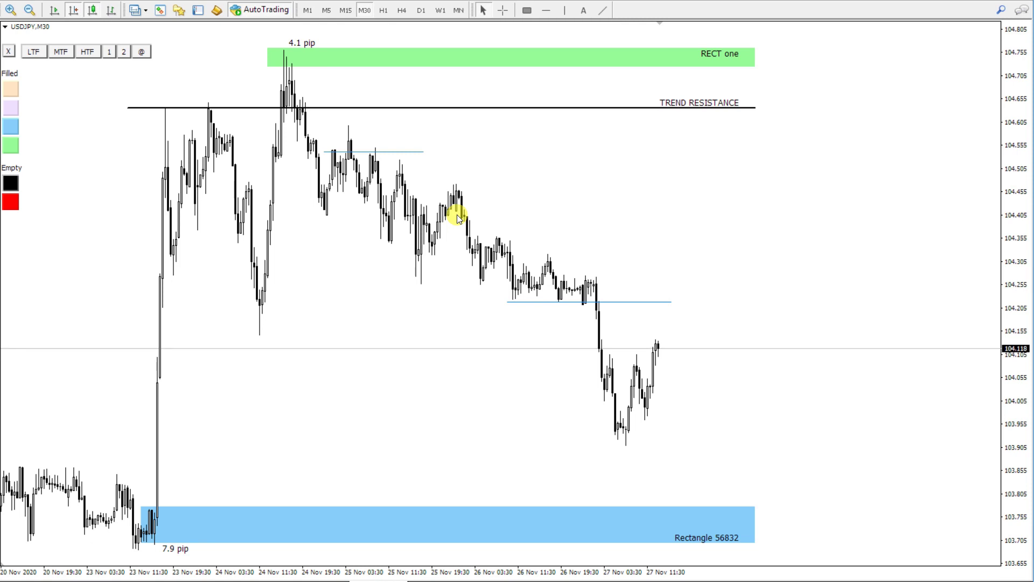
Draw three flat trendlines: near 104.27 under the late 25 November lows, across the 20–23 November highs, and from the 24 November low.
{"action": "left_click", "coordinate": [603, 10]}
{"action": "left_click_drag", "start_coordinate": [411, 276], "coordinate": [501, 275]}
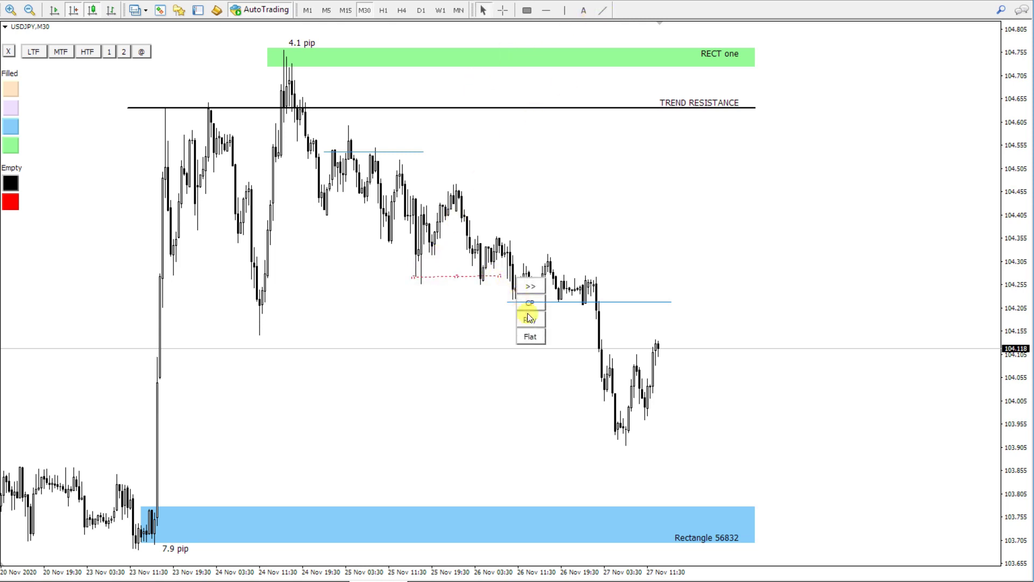
{"action": "left_click", "coordinate": [532, 335]}
{"action": "left_click", "coordinate": [601, 10]}
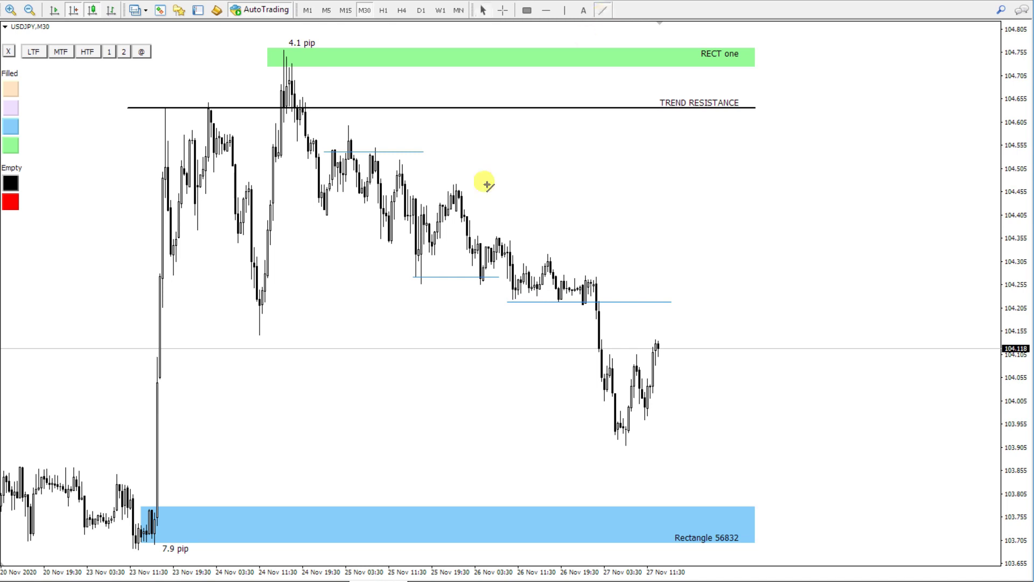
{"action": "left_click_drag", "start_coordinate": [19, 463], "coordinate": [220, 464]}
{"action": "left_click", "coordinate": [253, 524]}
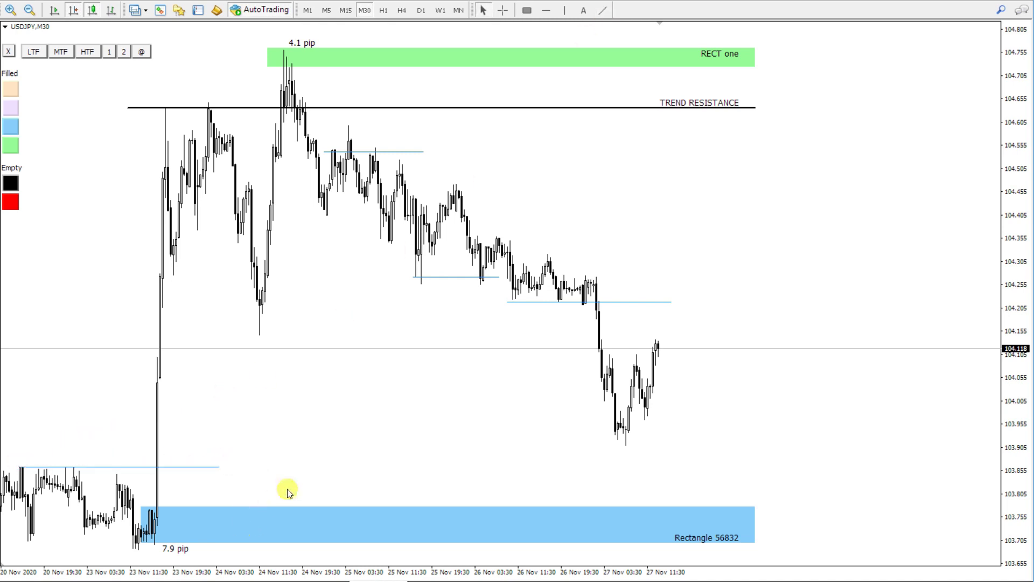
{"action": "left_click", "coordinate": [602, 10]}
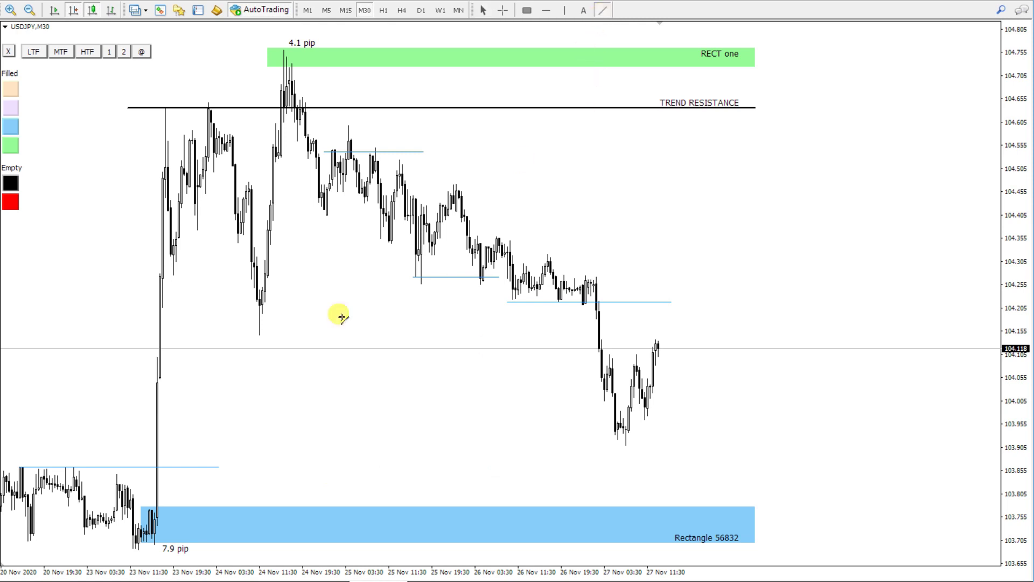
{"action": "left_click_drag", "start_coordinate": [259, 334], "coordinate": [665, 337]}
{"action": "left_click", "coordinate": [702, 401]}
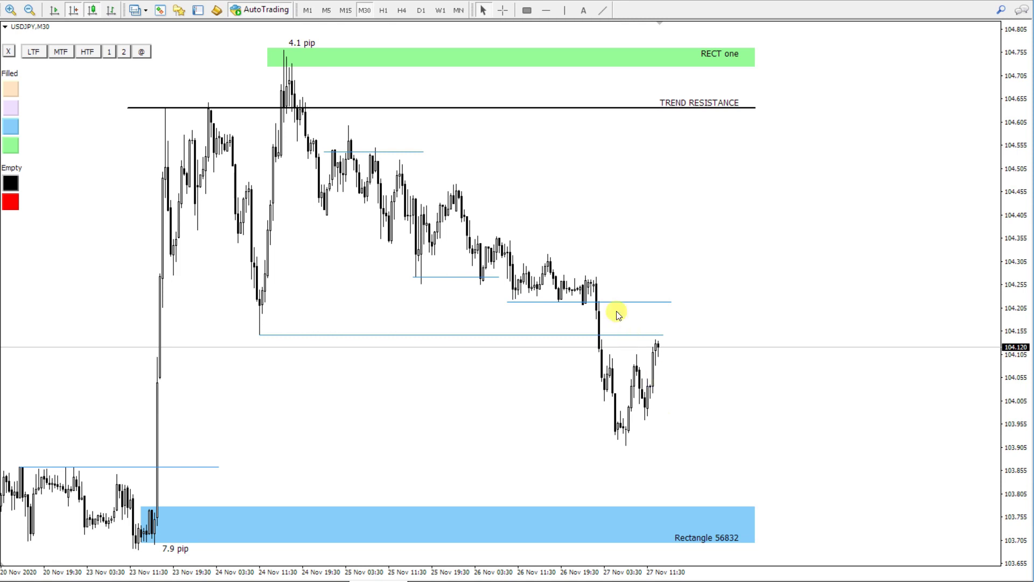
Draw a falling trendline from the 25 November high to the last high before the 27 November drop and convert it to CP.
{"action": "left_click", "coordinate": [602, 9]}
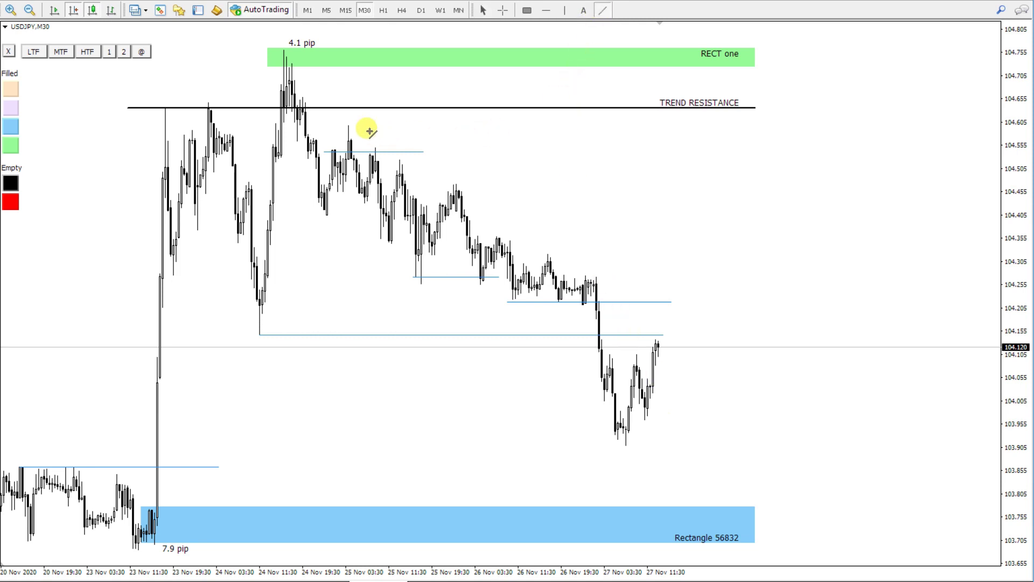
{"action": "left_click_drag", "start_coordinate": [346, 125], "coordinate": [597, 278]}
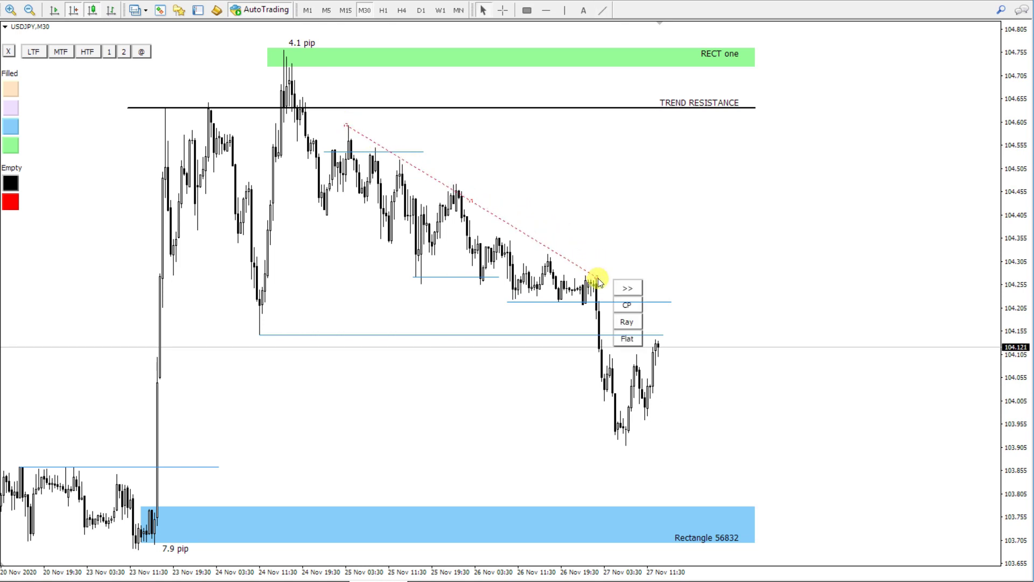
{"action": "left_click", "coordinate": [627, 306]}
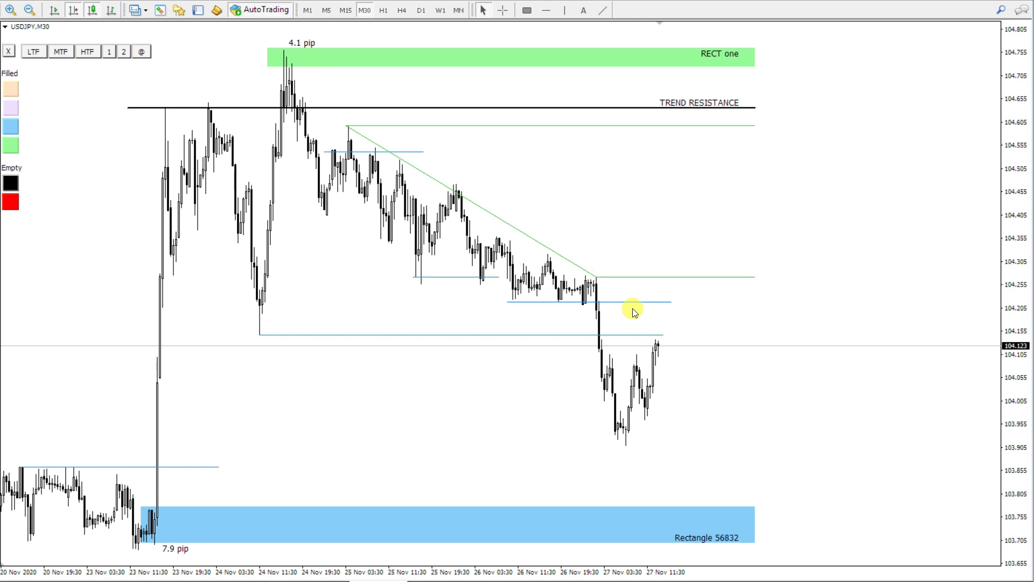
Enable the Alert option on both horizontal lines extending from the CP trendline.
{"action": "double_click", "coordinate": [751, 279]}
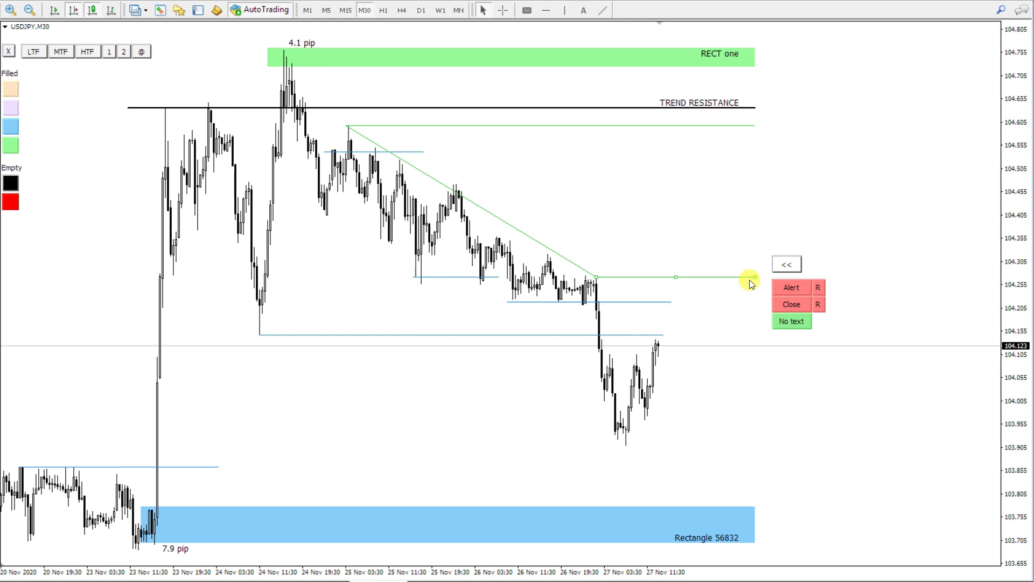
{"action": "left_click", "coordinate": [793, 284]}
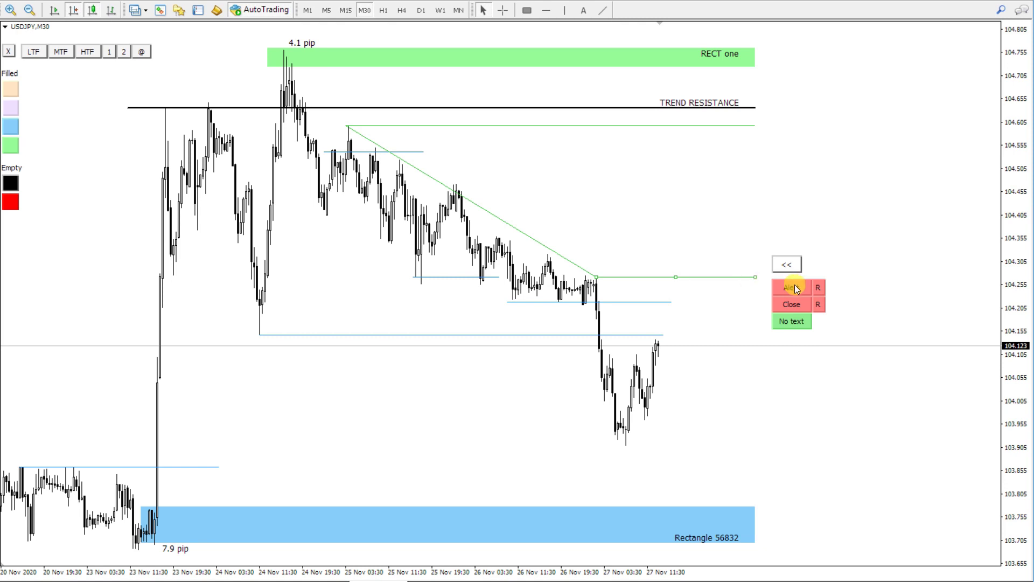
{"action": "double_click", "coordinate": [750, 126]}
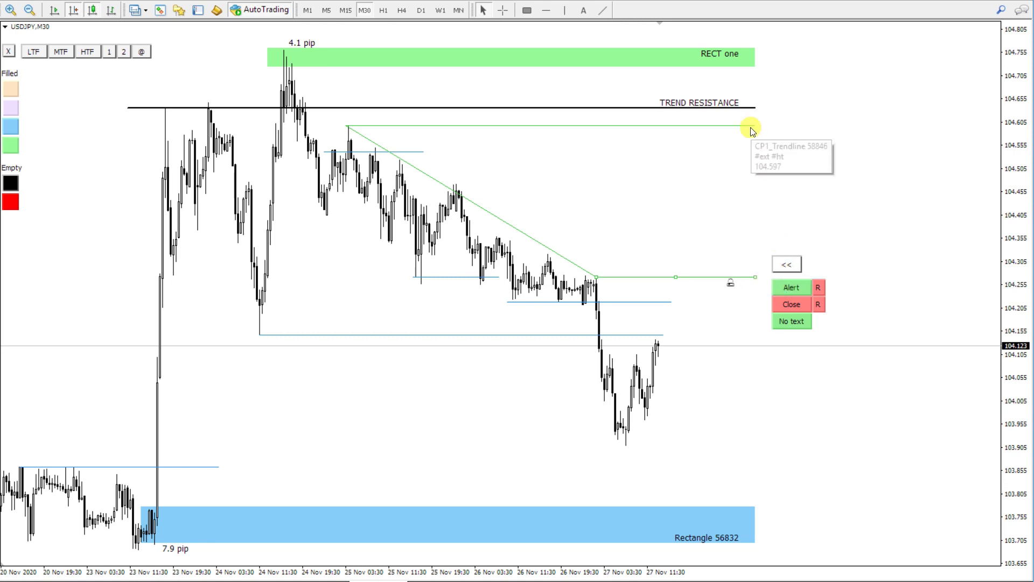
{"action": "left_click", "coordinate": [787, 138]}
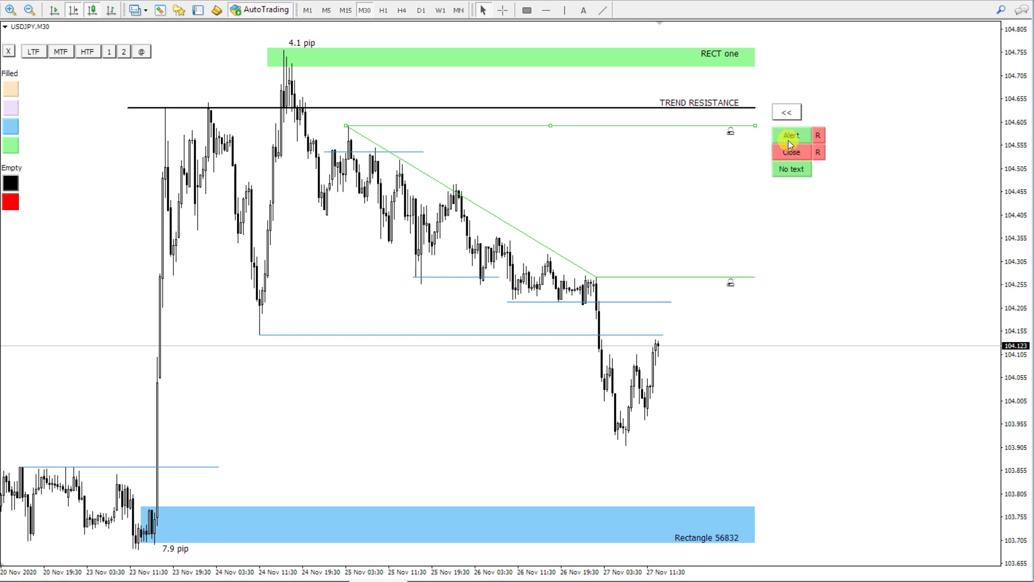
{"action": "left_click", "coordinate": [756, 132]}
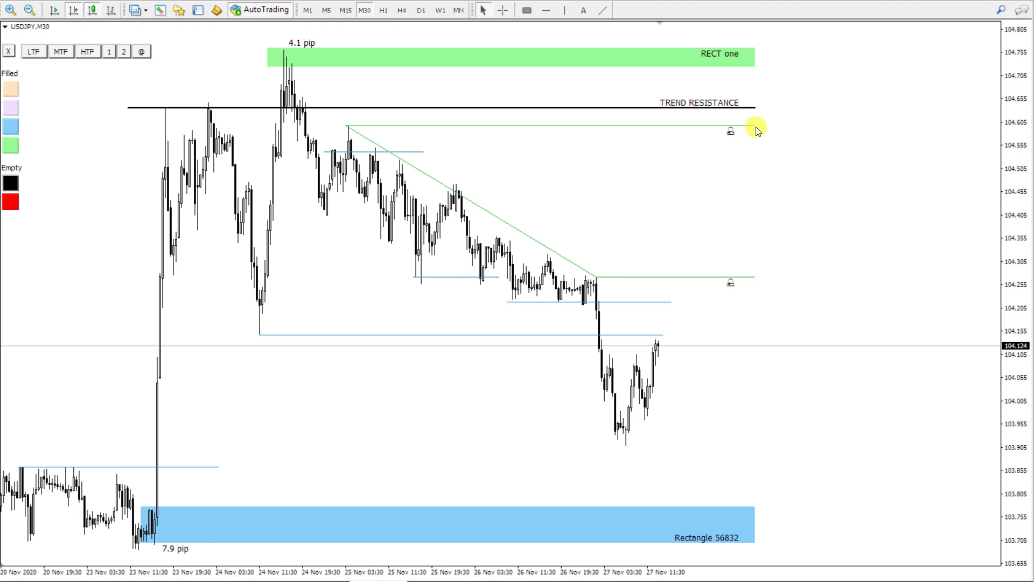
Switch to the M5 chart and draw a rising ray trendline under the 27 November lows with its Alert enabled.
{"action": "left_click", "coordinate": [345, 10]}
{"action": "left_click", "coordinate": [327, 10]}
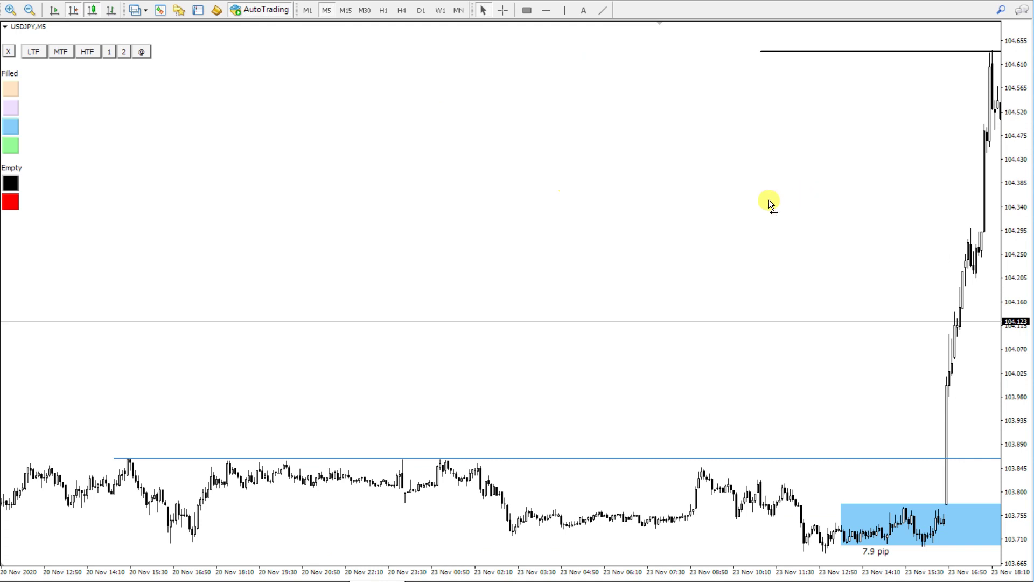
{"action": "scroll", "coordinate": [767, 203], "scroll_direction": "down", "scroll_amount": 10}
{"action": "scroll", "coordinate": [82, 365], "scroll_direction": "down", "scroll_amount": 15}
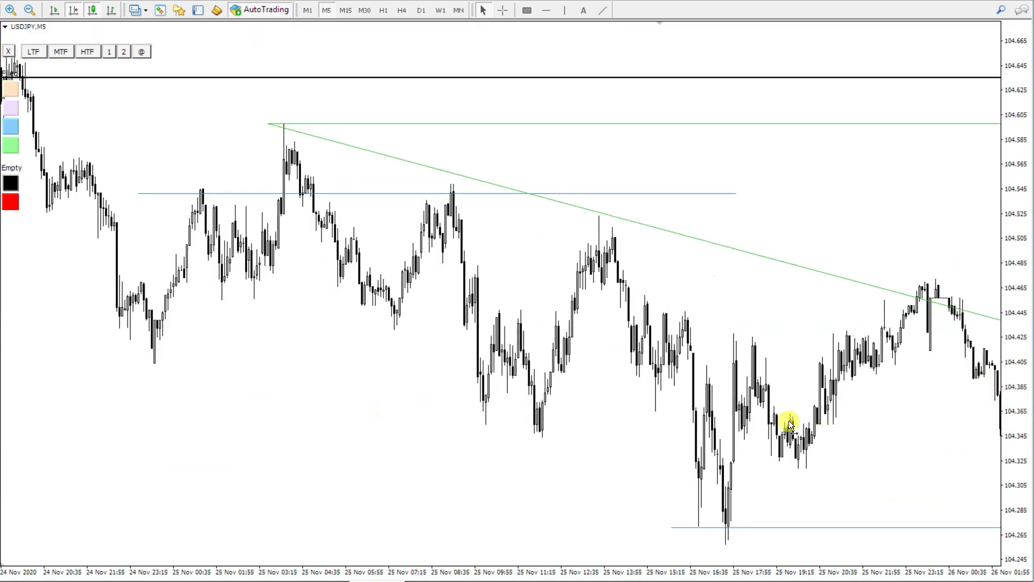
{"action": "scroll", "coordinate": [173, 417], "scroll_direction": "down", "scroll_amount": 8}
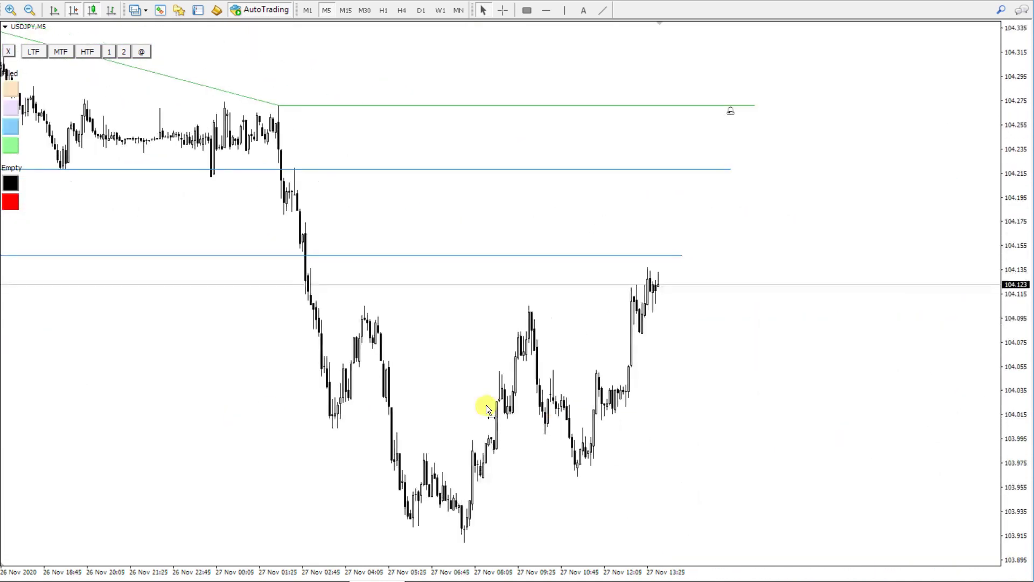
{"action": "left_click", "coordinate": [603, 10]}
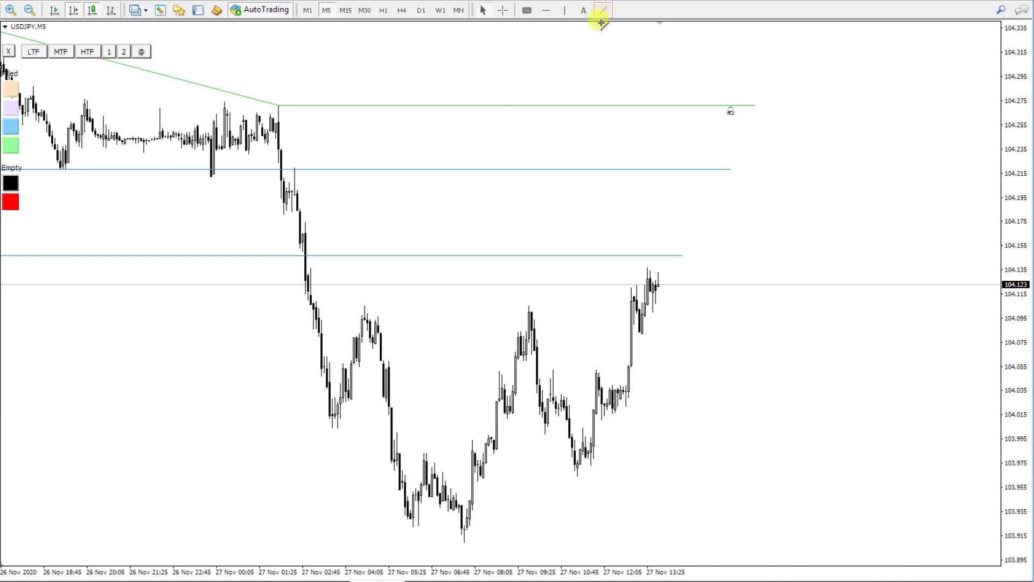
{"action": "left_click_drag", "start_coordinate": [462, 549], "coordinate": [780, 351]}
{"action": "left_click_drag", "start_coordinate": [466, 549], "coordinate": [457, 549]}
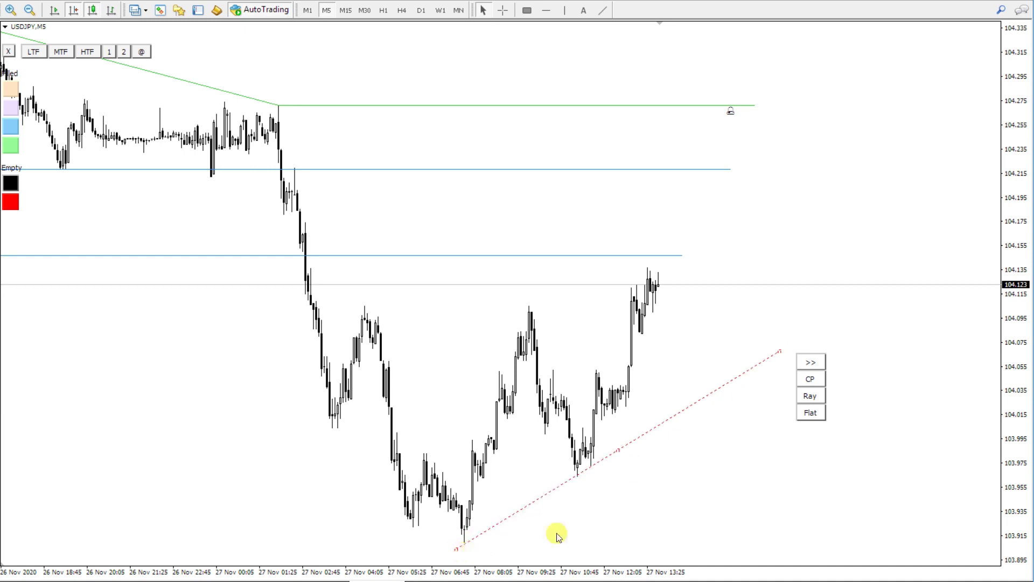
{"action": "left_click", "coordinate": [810, 396]}
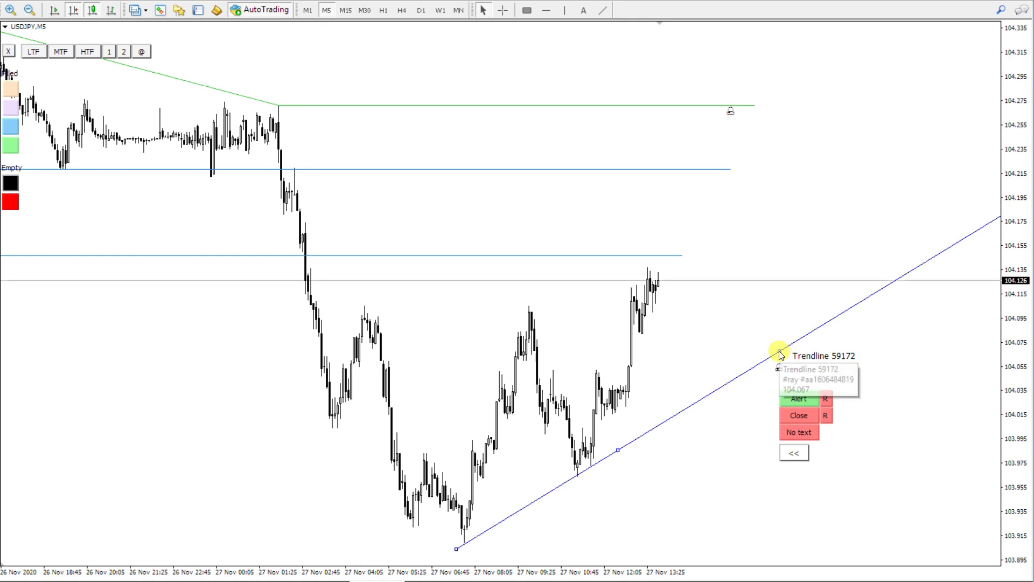
Steepen the ray through the current price to trigger its touch alert, review the alert message and dismiss it.
{"action": "left_click_drag", "start_coordinate": [781, 355], "coordinate": [666, 268]}
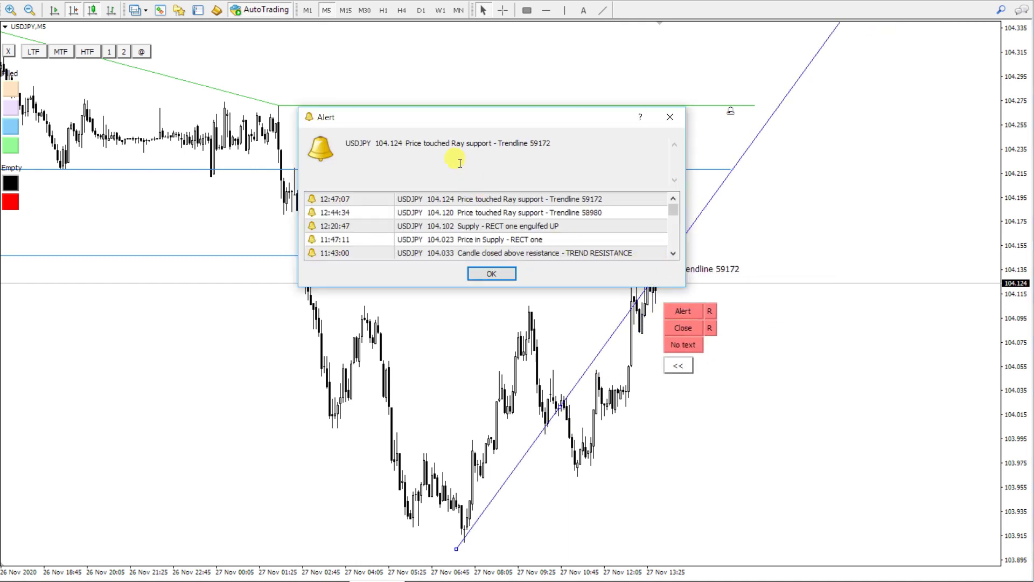
{"action": "left_click_drag", "start_coordinate": [426, 142], "coordinate": [553, 142]}
{"action": "left_click", "coordinate": [566, 142]}
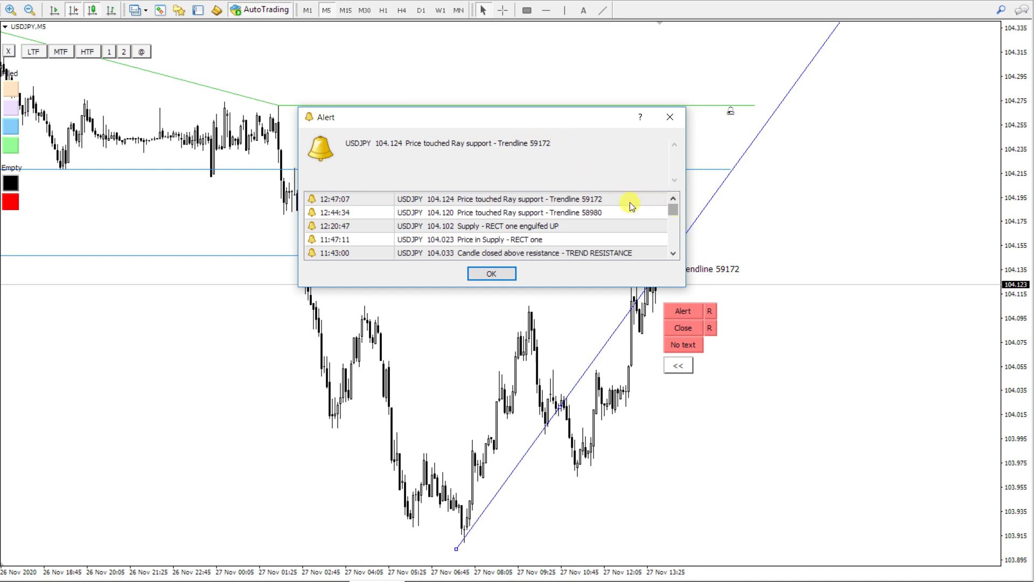
{"action": "left_click", "coordinate": [492, 273]}
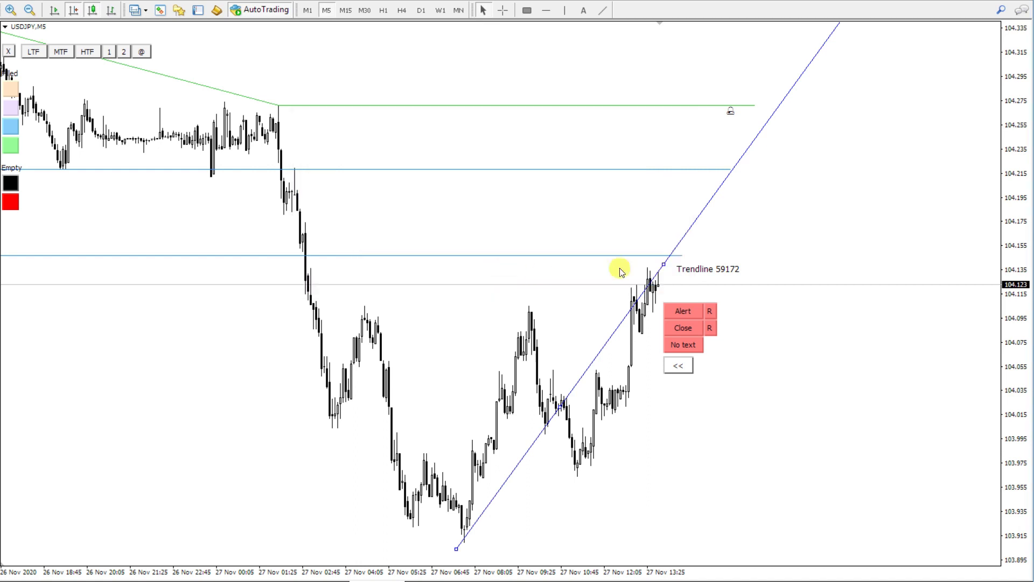
Move the ray back below the current price and enable its Close alert with repeat.
{"action": "left_click_drag", "start_coordinate": [694, 273], "coordinate": [798, 329]}
{"action": "left_click", "coordinate": [822, 396]}
{"action": "left_click", "coordinate": [844, 394]}
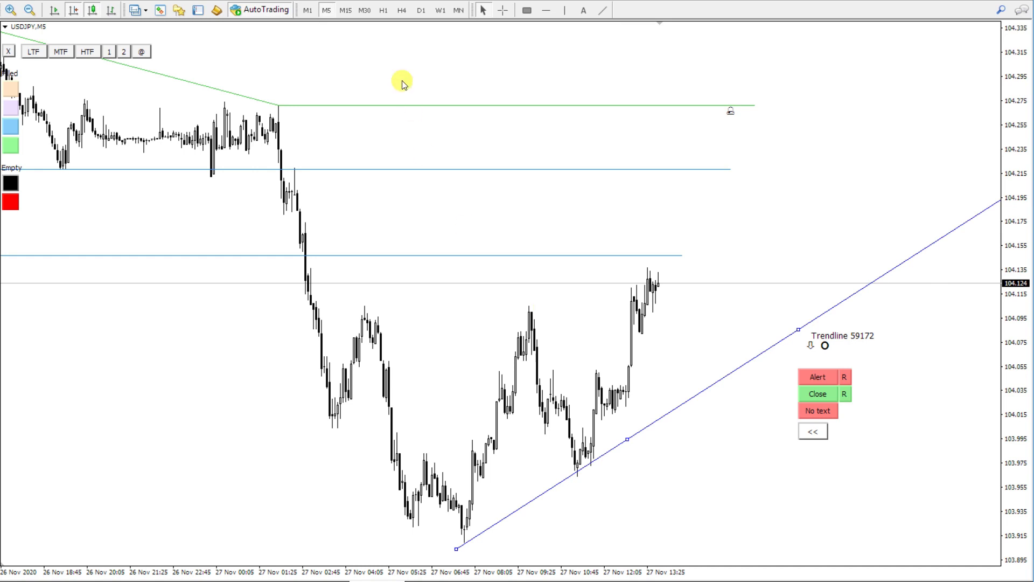
Switch to the M30 chart and close the alert options of the ray trendline at the 27 November low.
{"action": "left_click", "coordinate": [365, 13]}
{"action": "left_click_drag", "start_coordinate": [397, 185], "coordinate": [219, 279]}
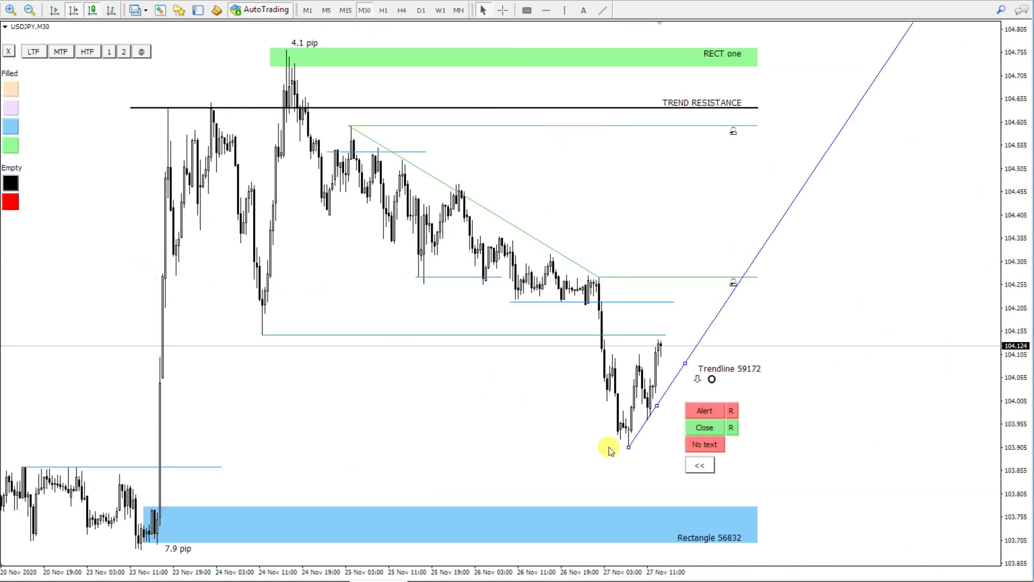
{"action": "left_click", "coordinate": [630, 455]}
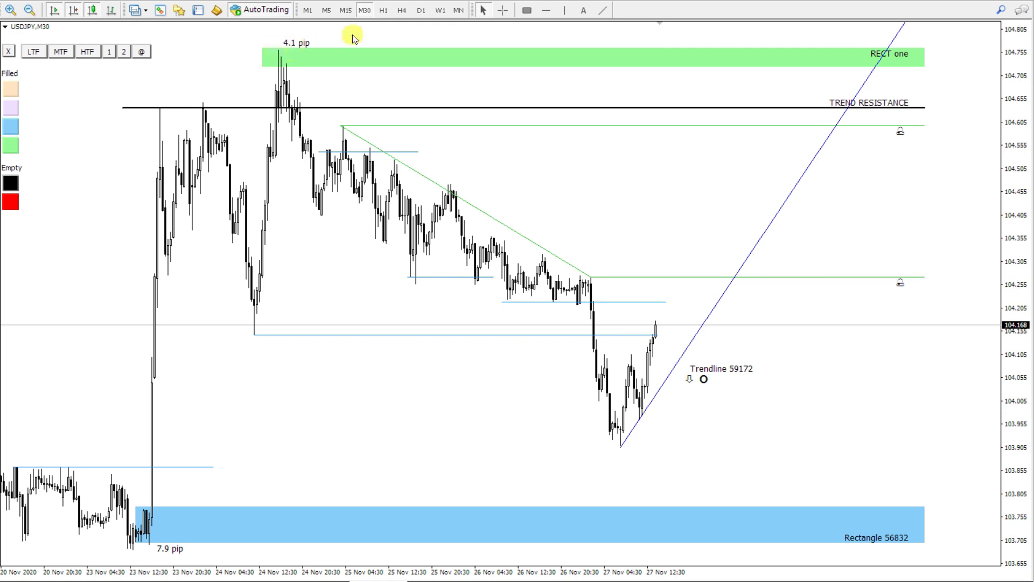
Place a horizontal line at 104.761 on the 24 November high and use Break line to jump to its earlier price break.
{"action": "left_click", "coordinate": [546, 10]}
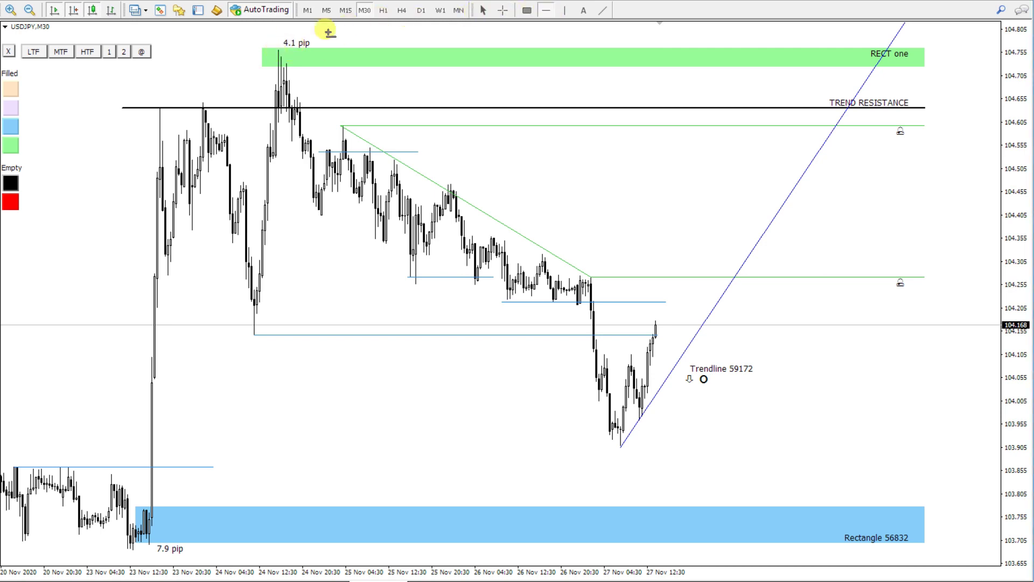
{"action": "left_click", "coordinate": [282, 50]}
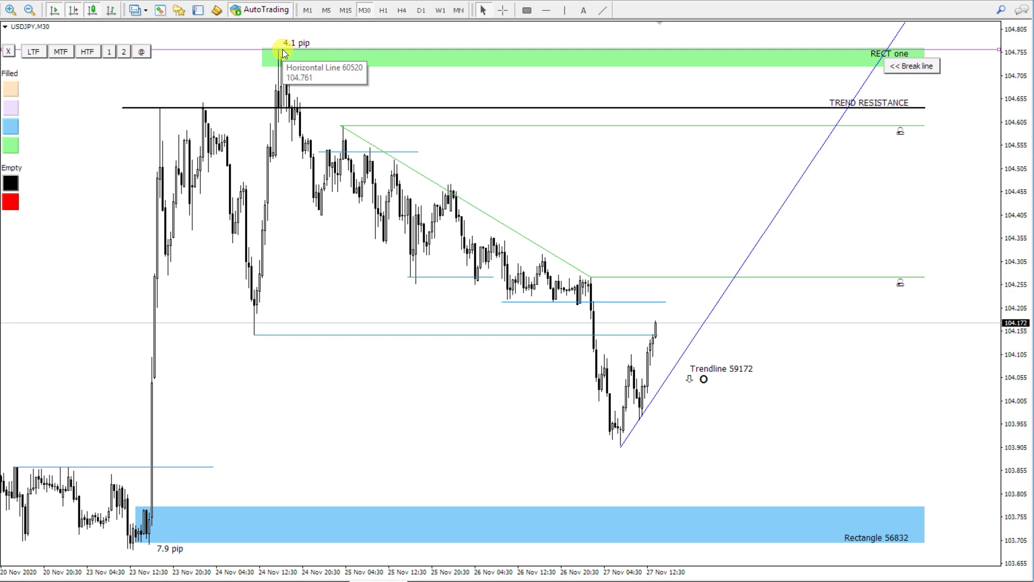
{"action": "left_click", "coordinate": [914, 67]}
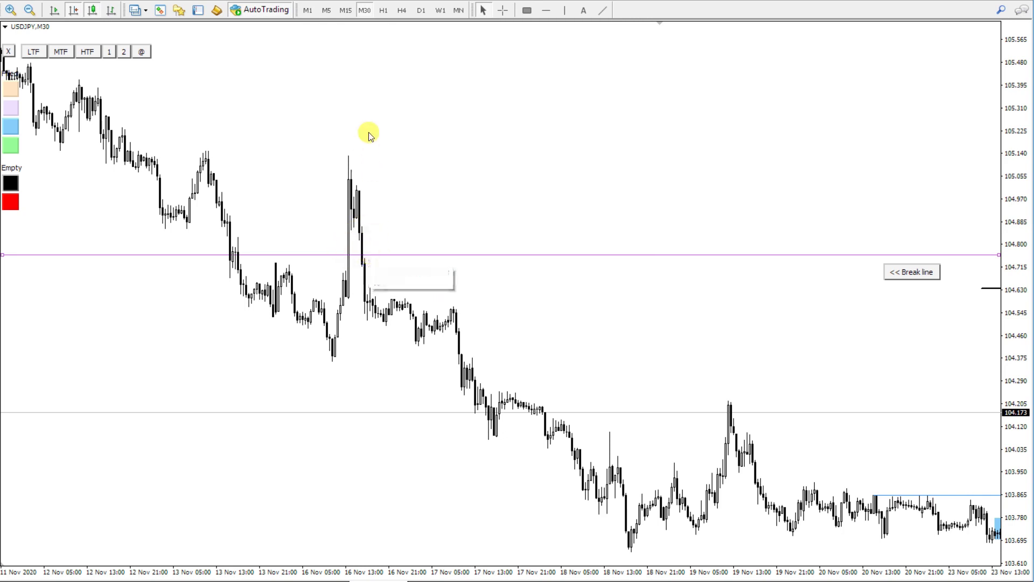
Return the chart to the latest bars and delete the horizontal line at the 24 November high.
{"action": "left_click", "coordinate": [60, 6]}
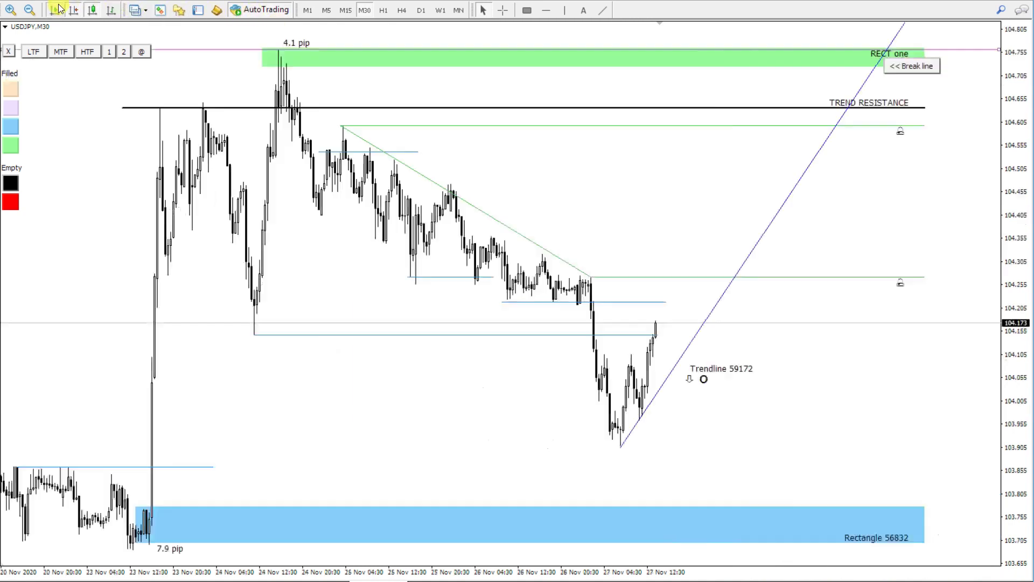
{"action": "right_click", "coordinate": [591, 50]}
{"action": "left_click", "coordinate": [623, 96]}
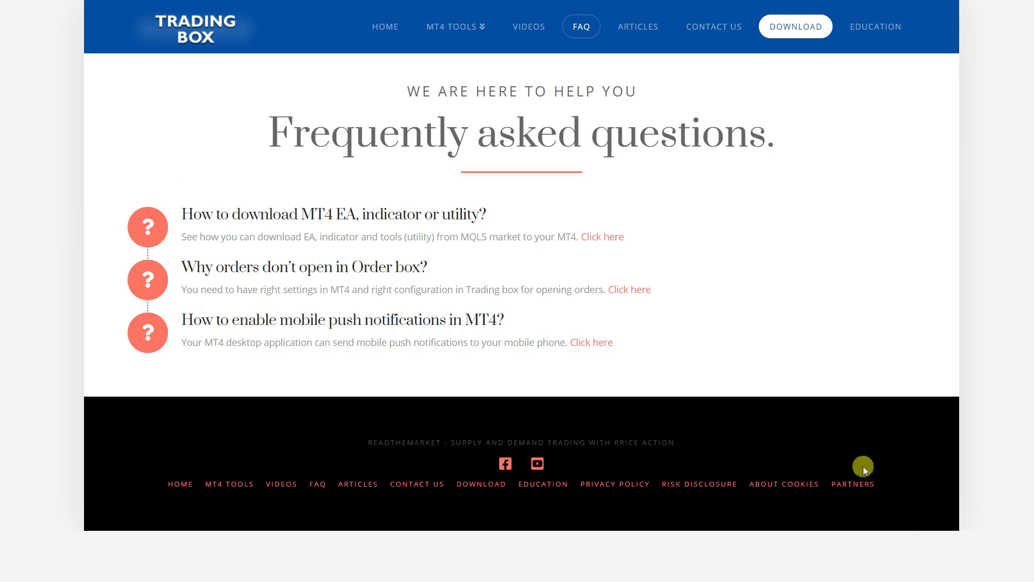
On the Trading Box website, open the FAQ article on enabling mobile push notifications in MT4 and review its setup instructions.
{"action": "left_click", "coordinate": [602, 342]}
{"action": "scroll", "coordinate": [603, 348], "scroll_direction": "down", "scroll_amount": 10}
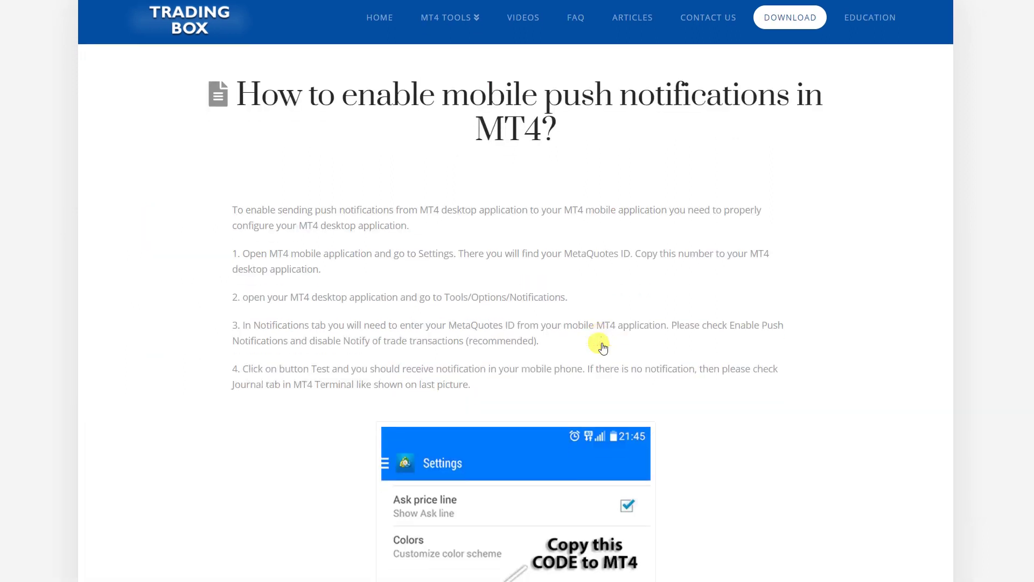
{"action": "scroll", "coordinate": [606, 344], "scroll_direction": "down", "scroll_amount": 5}
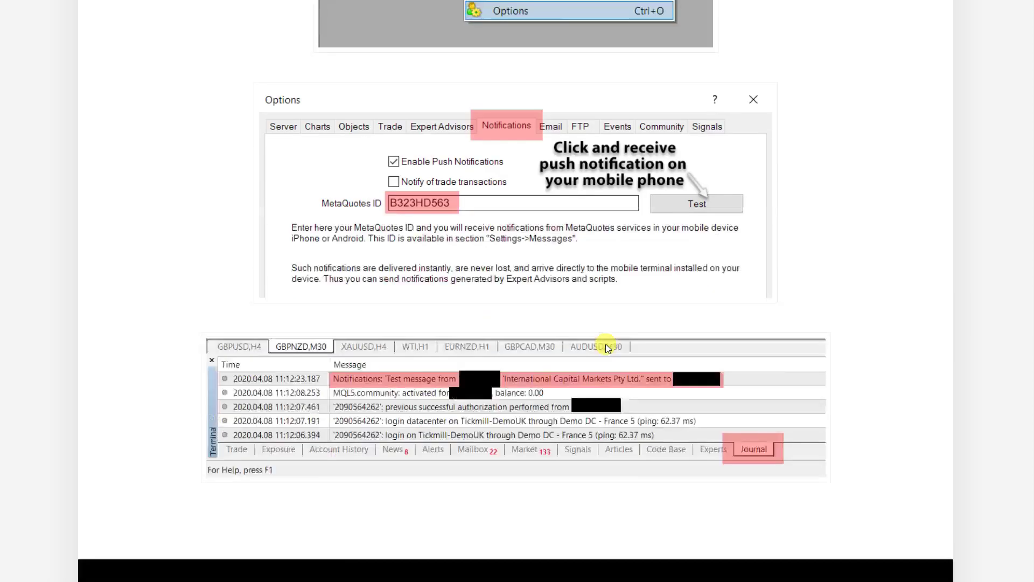
{"action": "scroll", "coordinate": [610, 346], "scroll_direction": "up", "scroll_amount": 10}
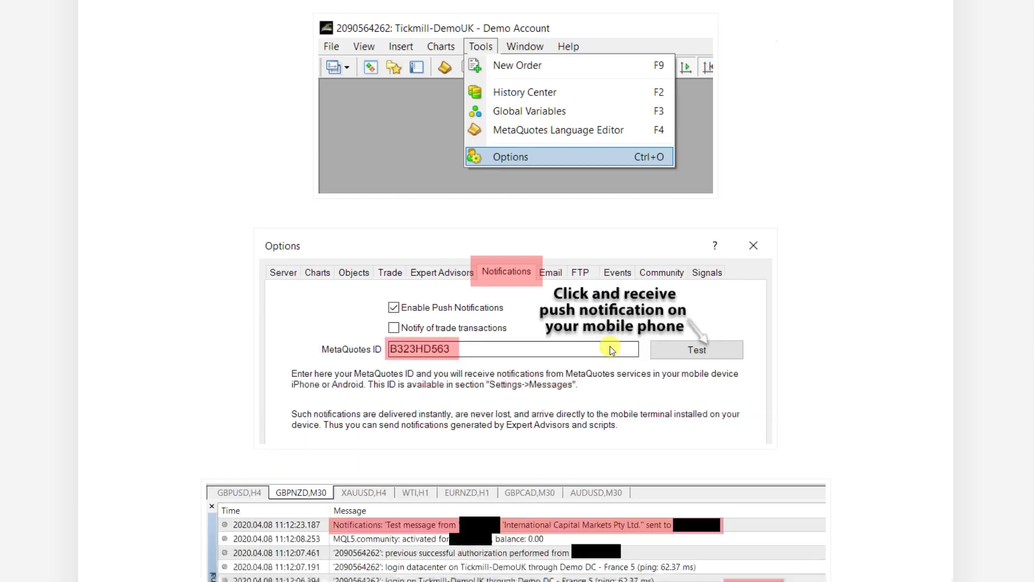
{"action": "scroll", "coordinate": [611, 348], "scroll_direction": "up", "scroll_amount": 5}
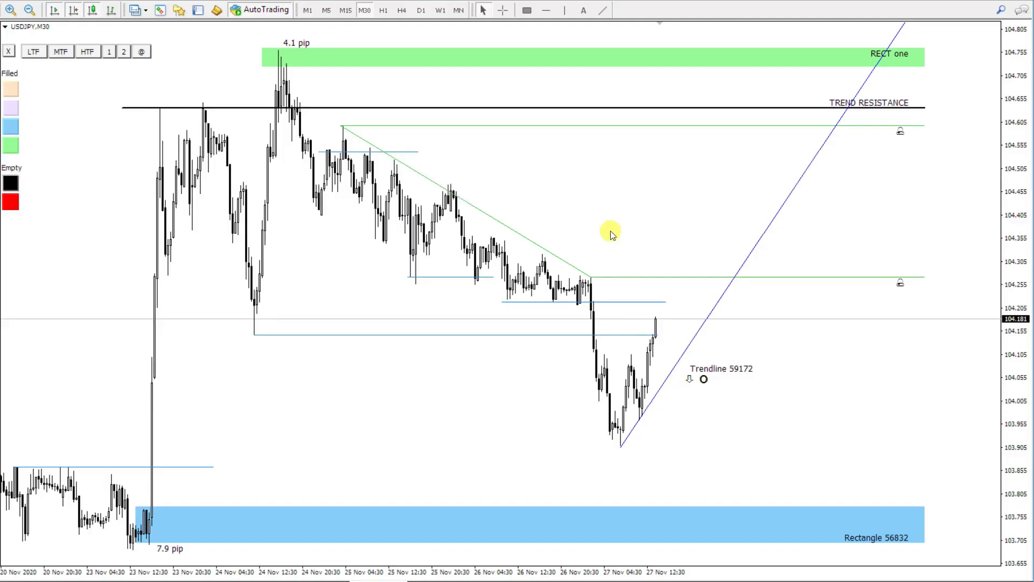
Open the Trading box Technical analysis indicator's settings in MT4 and review its input parameters through to the repeat sounds.
{"action": "right_click", "coordinate": [562, 185]}
{"action": "left_click", "coordinate": [611, 257]}
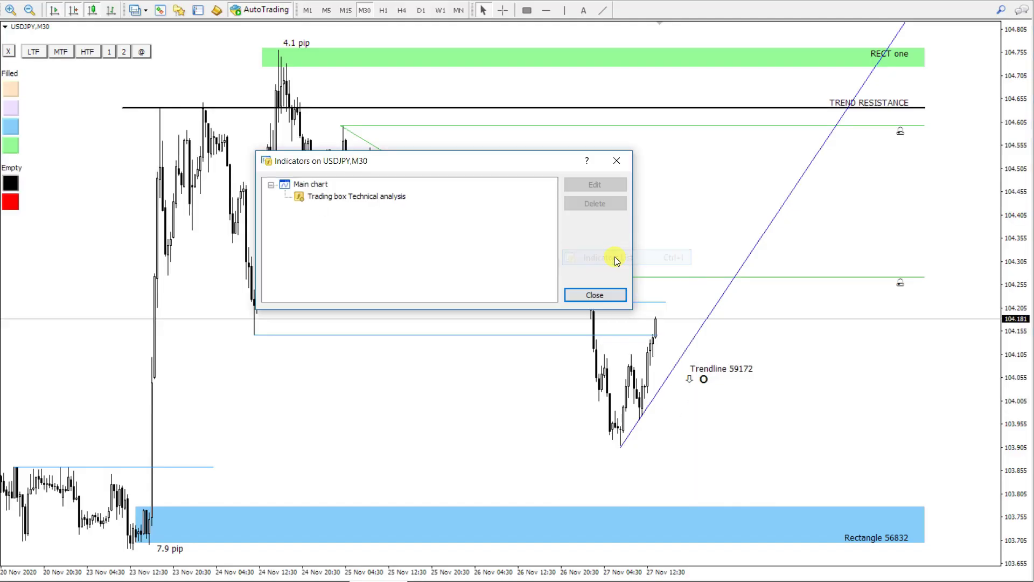
{"action": "double_click", "coordinate": [385, 198]}
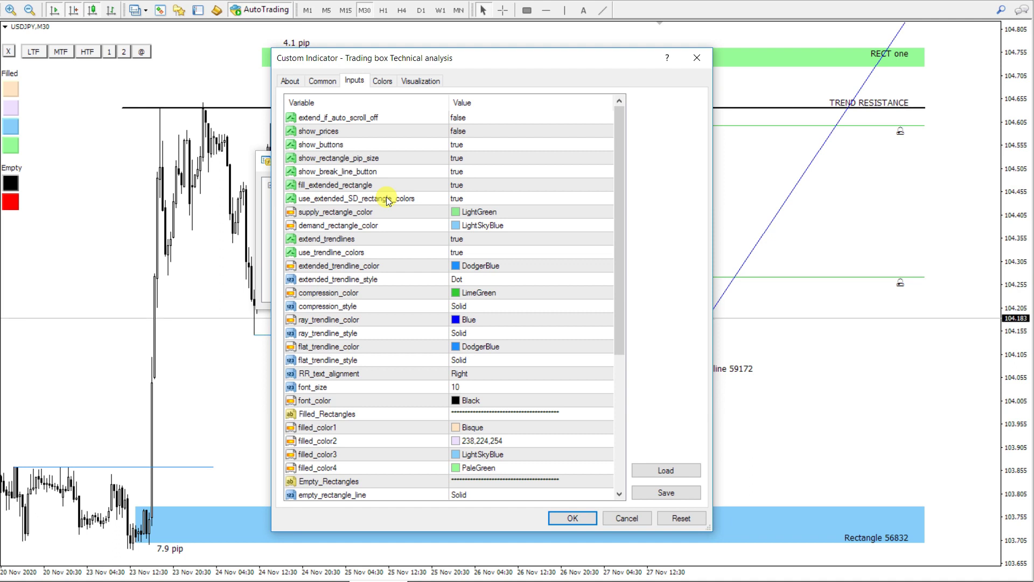
{"action": "left_click_drag", "start_coordinate": [617, 322], "coordinate": [623, 496]}
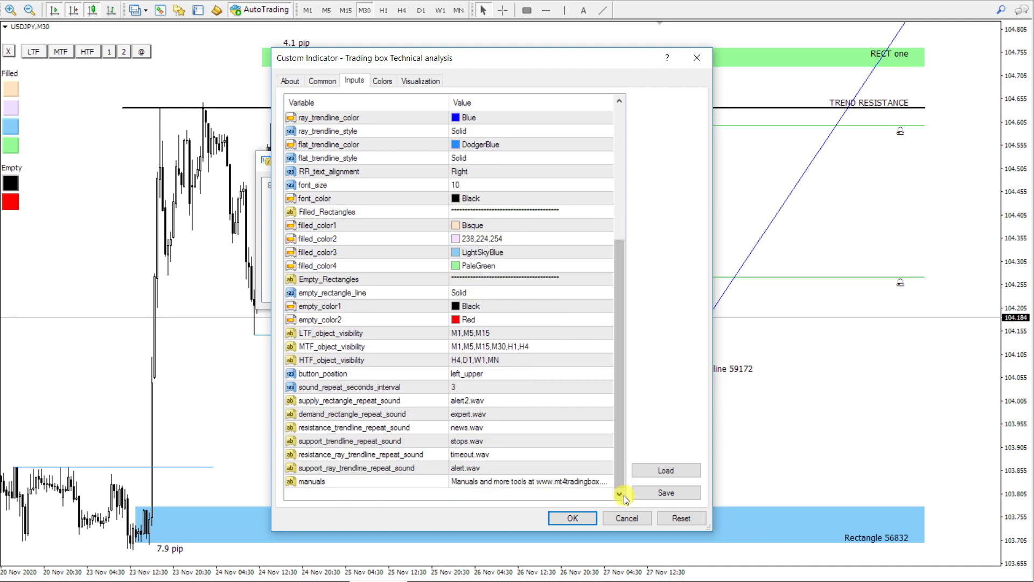